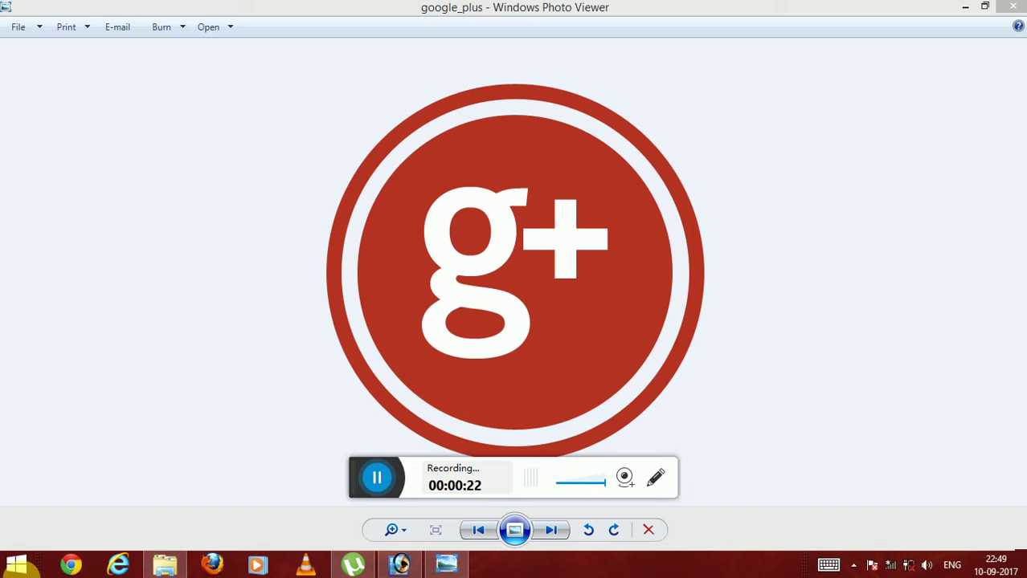
Leave the google_plus reference in Photo Viewer and bring Photoshop to the front
click(399, 565)
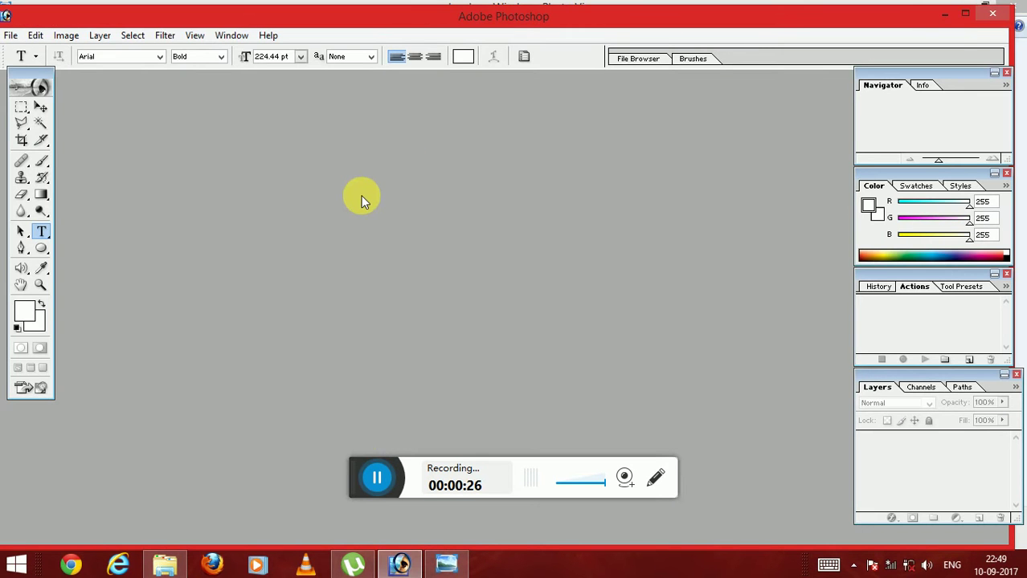
Create a blank 1280 x 720 px, 72 ppi RGB document, Untitled-1, and pick the Ellipse tool
key(ctrl+n)
click(632, 187)
drag(371, 91, 464, 88)
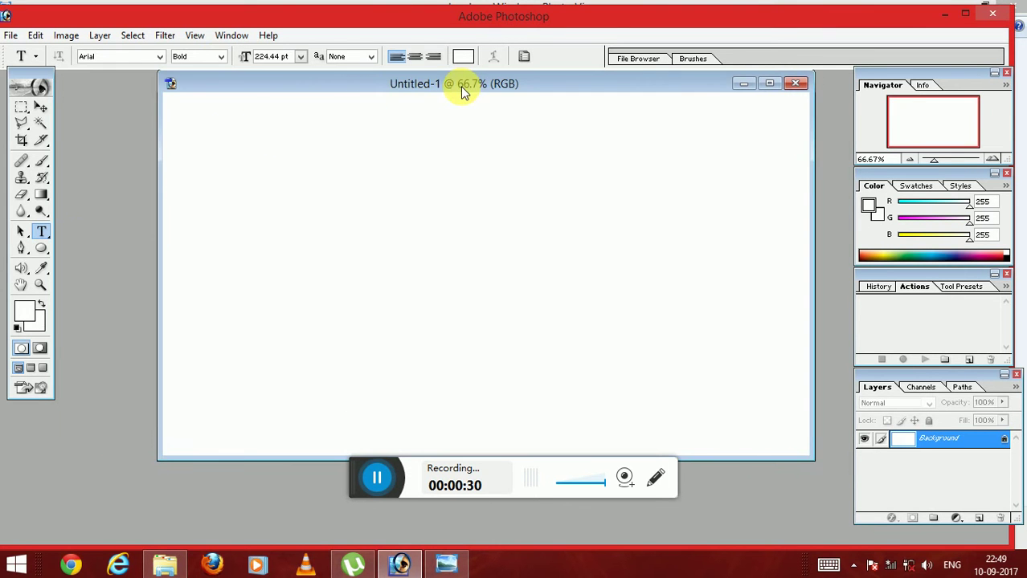
click(38, 249)
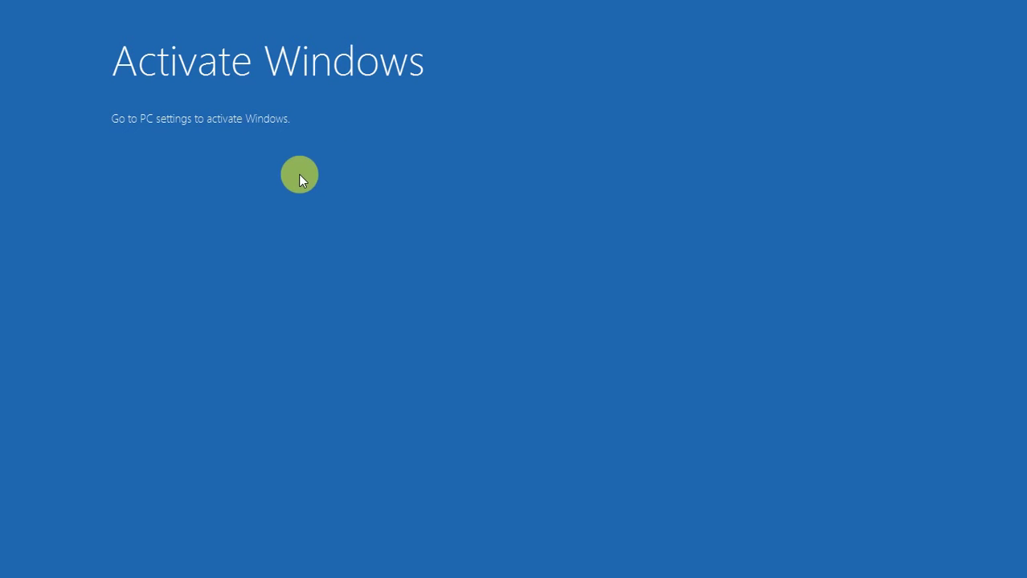
click(359, 165)
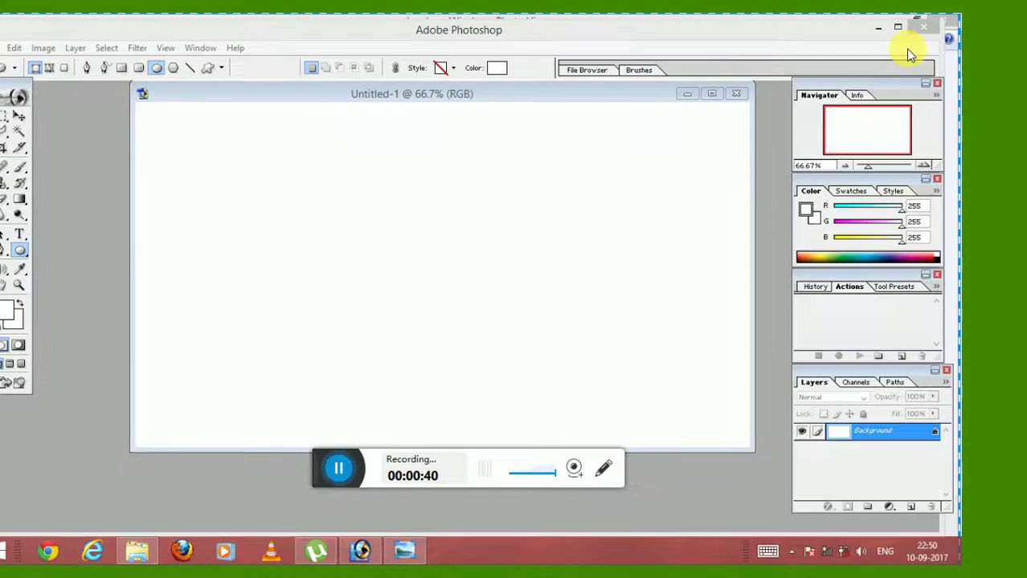
click(1018, 10)
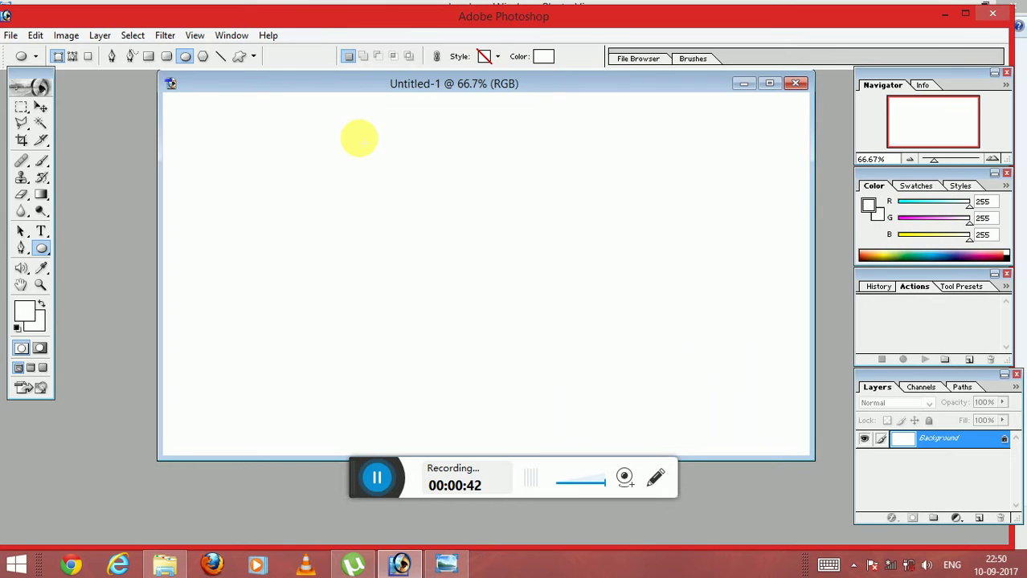
Draw a large circle, shift it up, and draw a smaller ellipse inside it
mouse_move(365, 138)
mouse_down()
mouse_move(600, 335)
mouse_move(622, 402)
mouse_up()
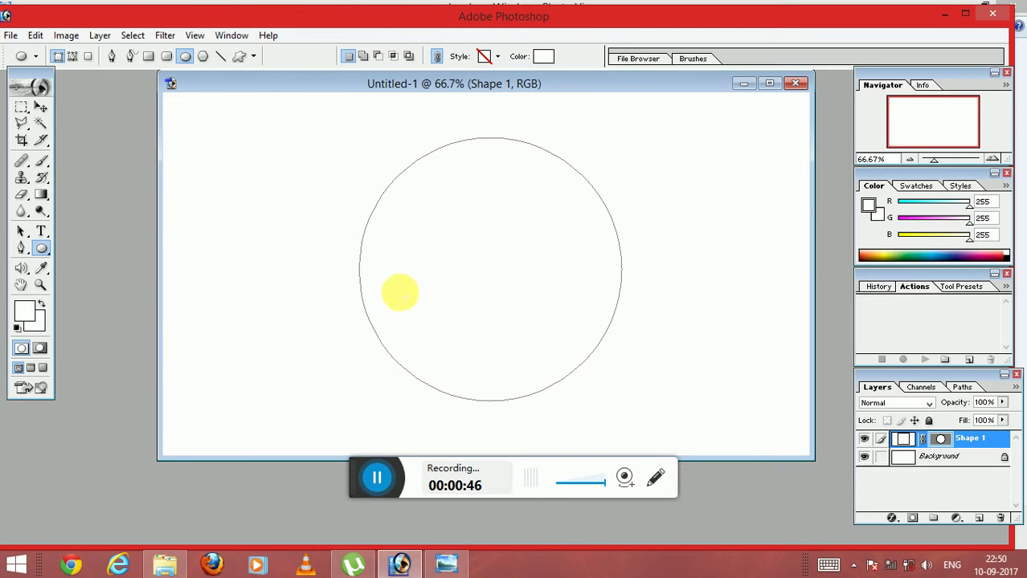
click(41, 106)
drag(424, 194, 429, 157)
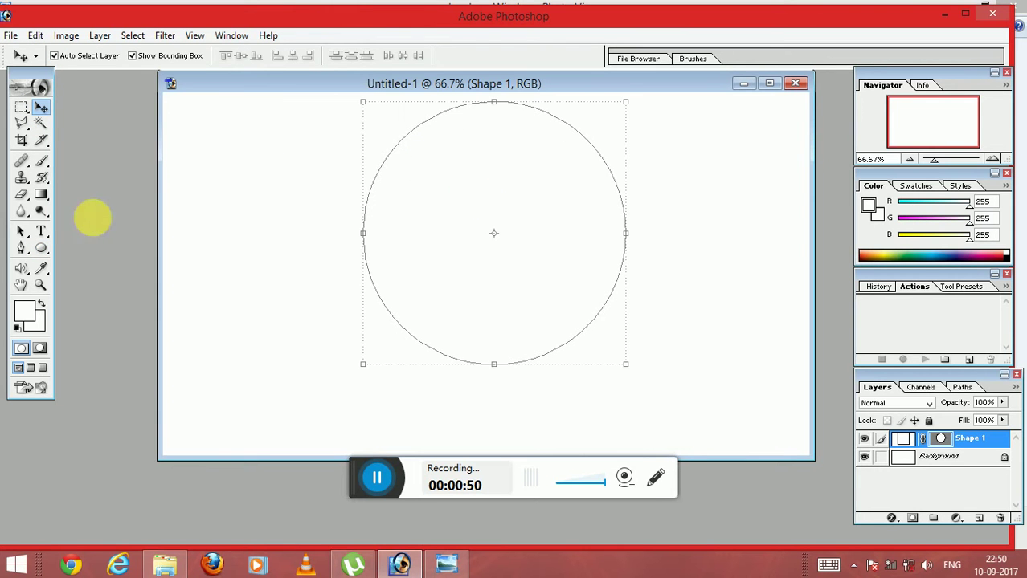
click(44, 250)
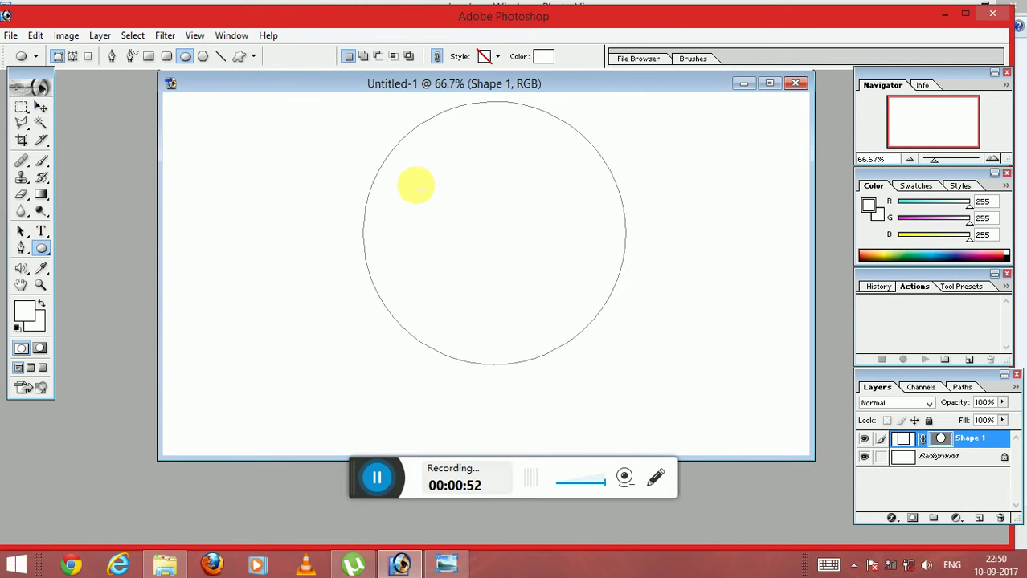
mouse_move(432, 139)
mouse_down()
mouse_move(483, 154)
mouse_move(590, 308)
mouse_up()
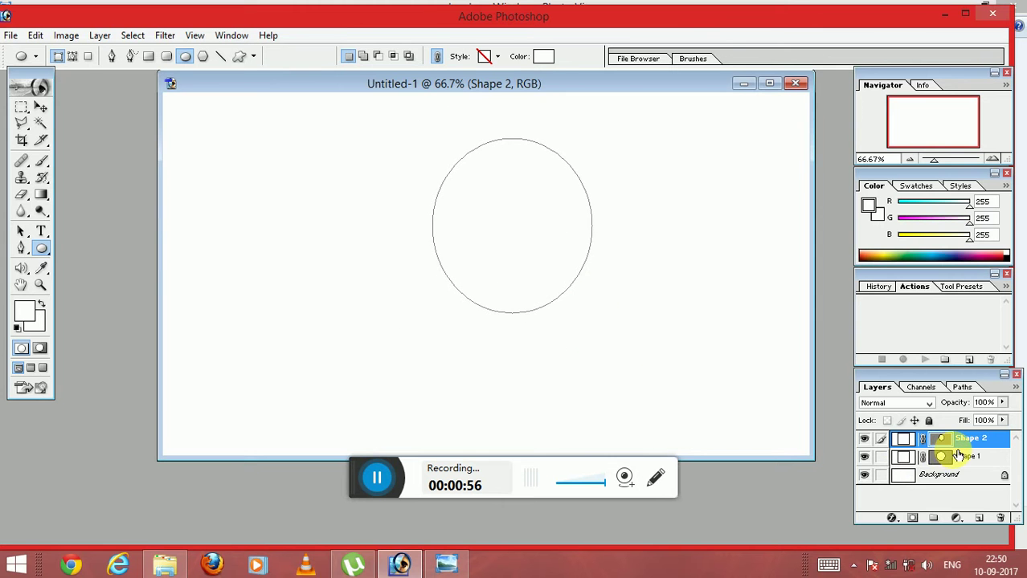
Fill the large circle, Shape 1, with dark red #990000, then select inner Shape 2
click(963, 456)
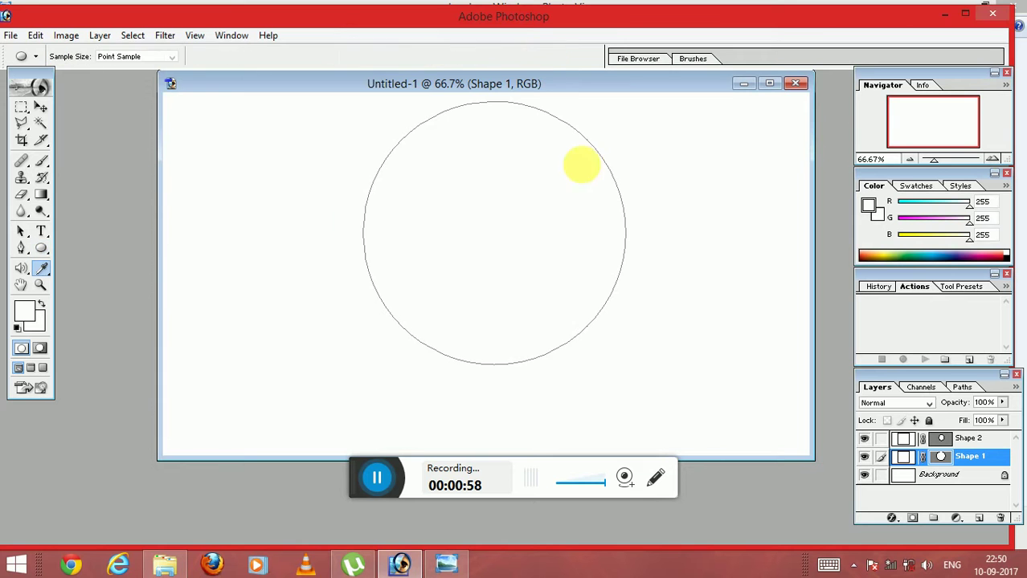
click(518, 270)
click(681, 178)
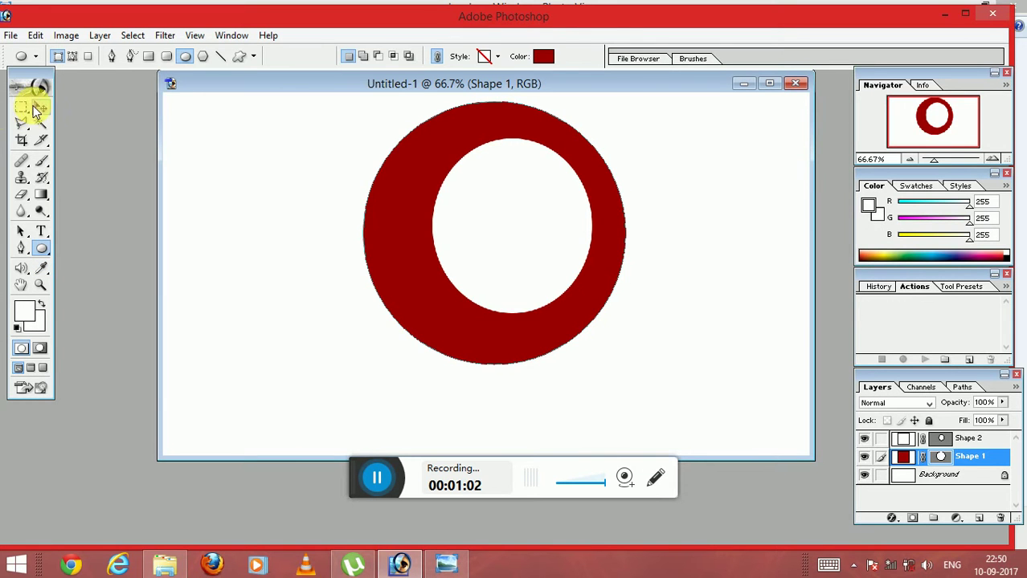
click(970, 437)
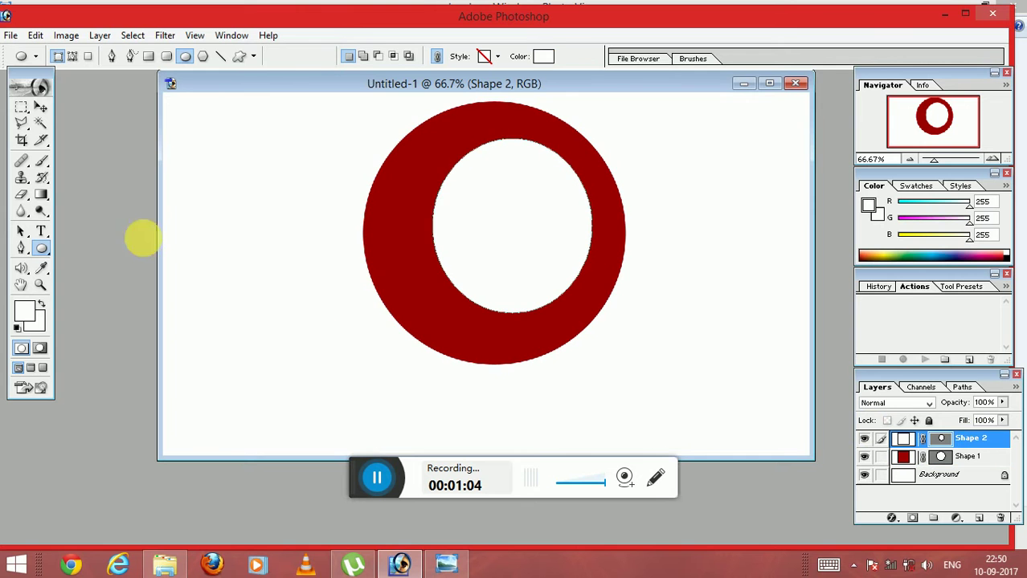
click(40, 109)
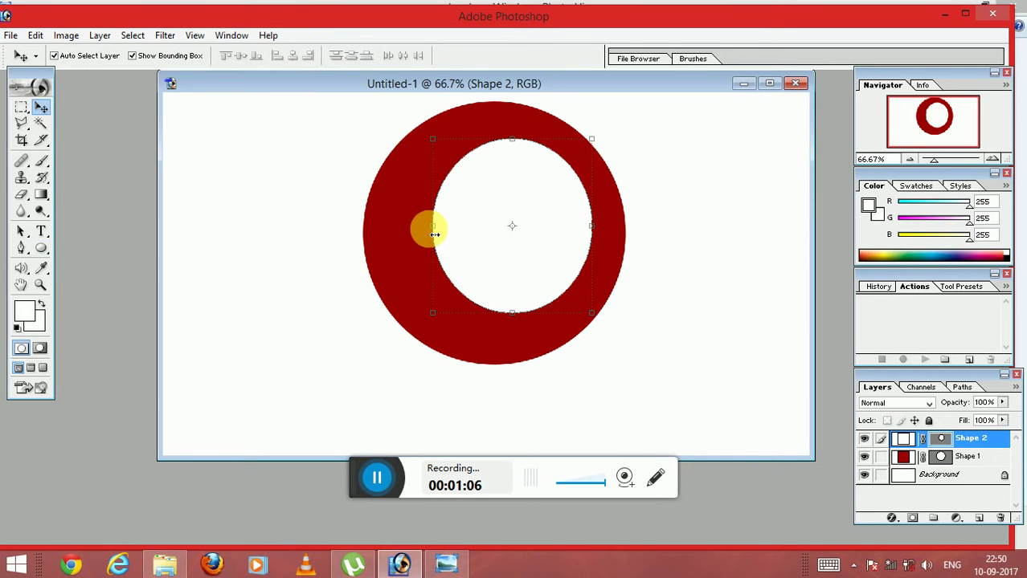
Scale the inner ellipse Shape 2 to about 131.8% × 120.3% and apply it
drag(432, 232, 385, 234)
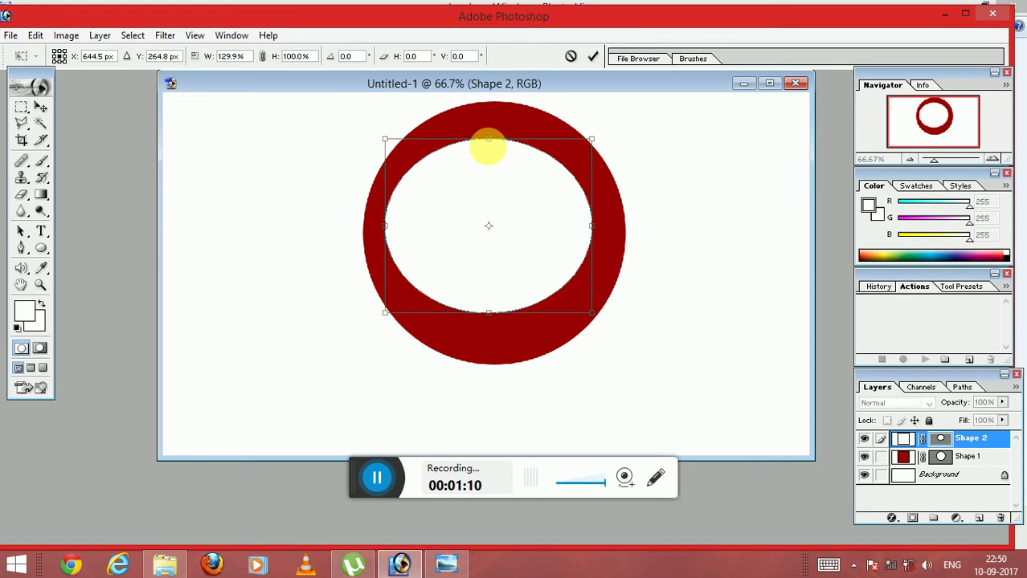
drag(492, 143, 494, 135)
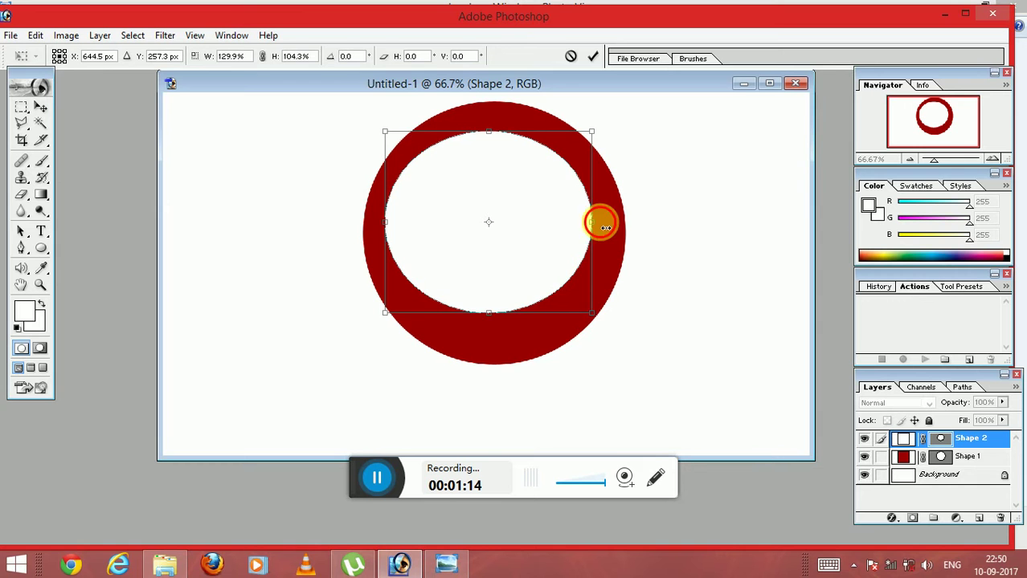
drag(607, 228, 615, 226)
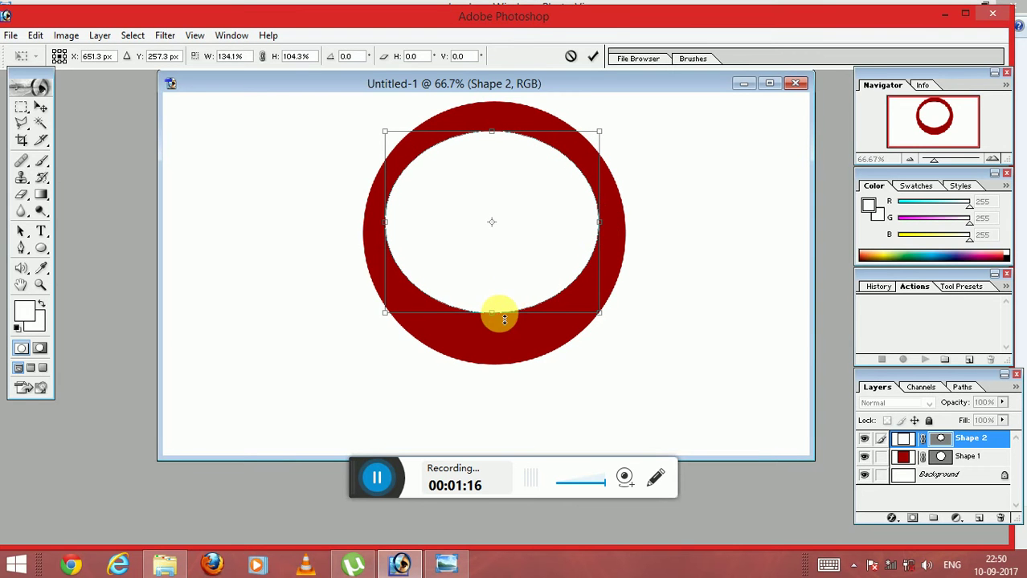
drag(502, 319, 500, 347)
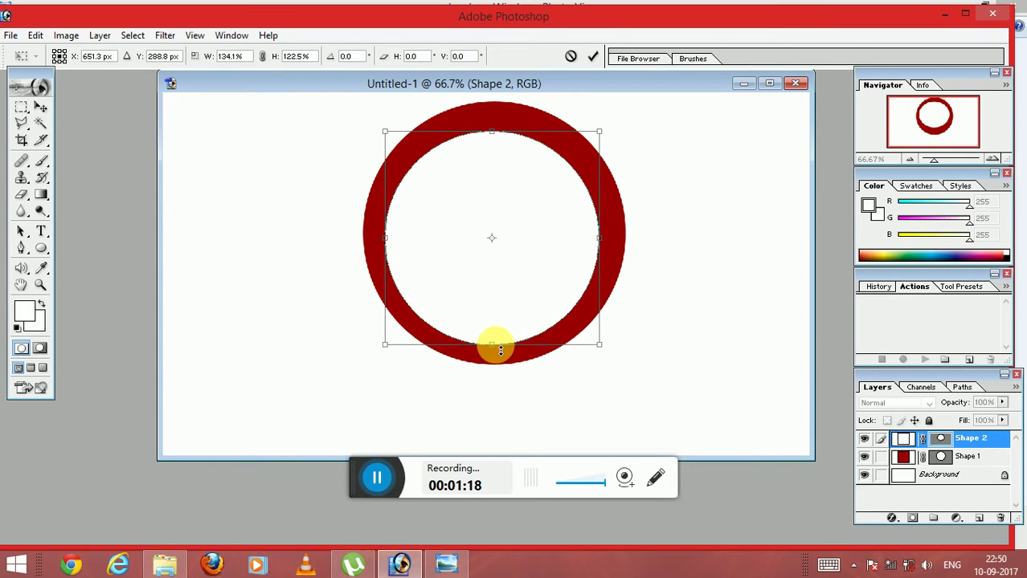
drag(500, 347, 503, 344)
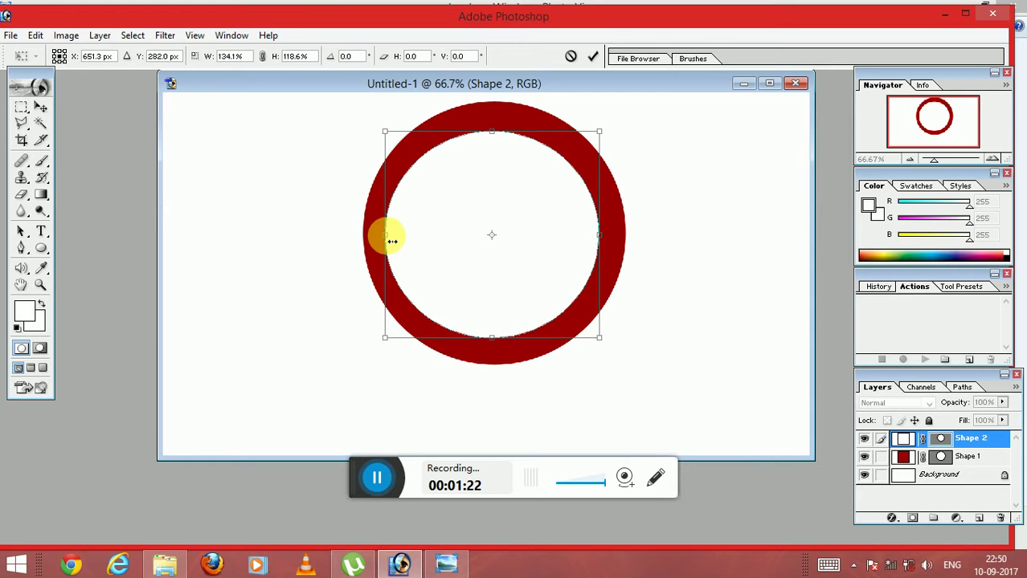
drag(393, 241, 393, 241)
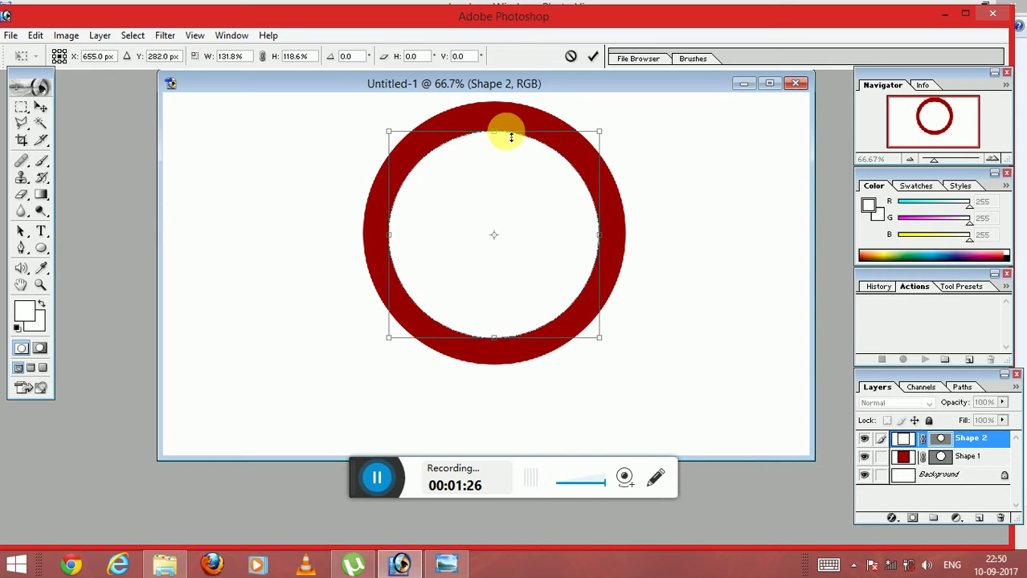
drag(496, 134, 497, 130)
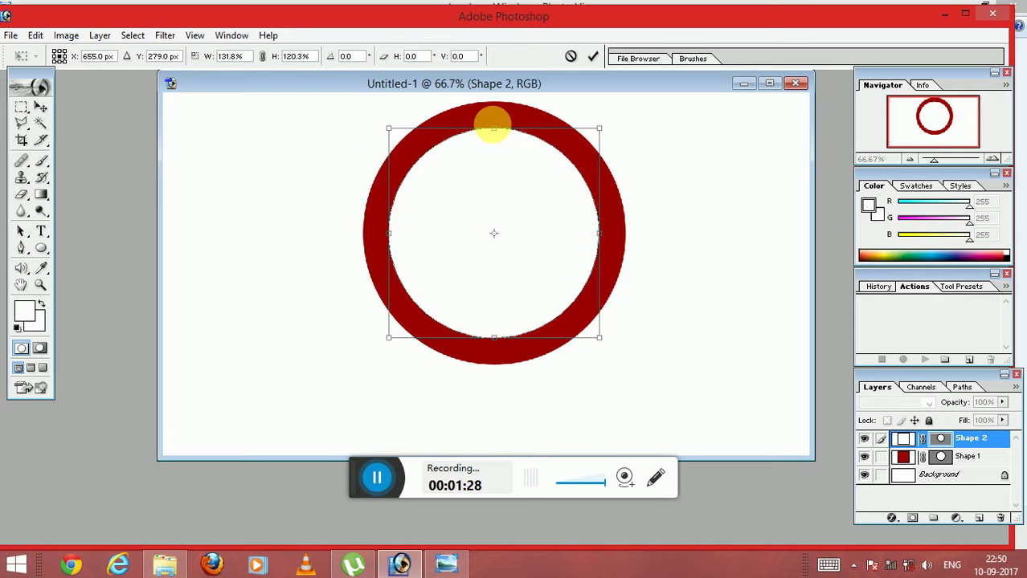
click(48, 251)
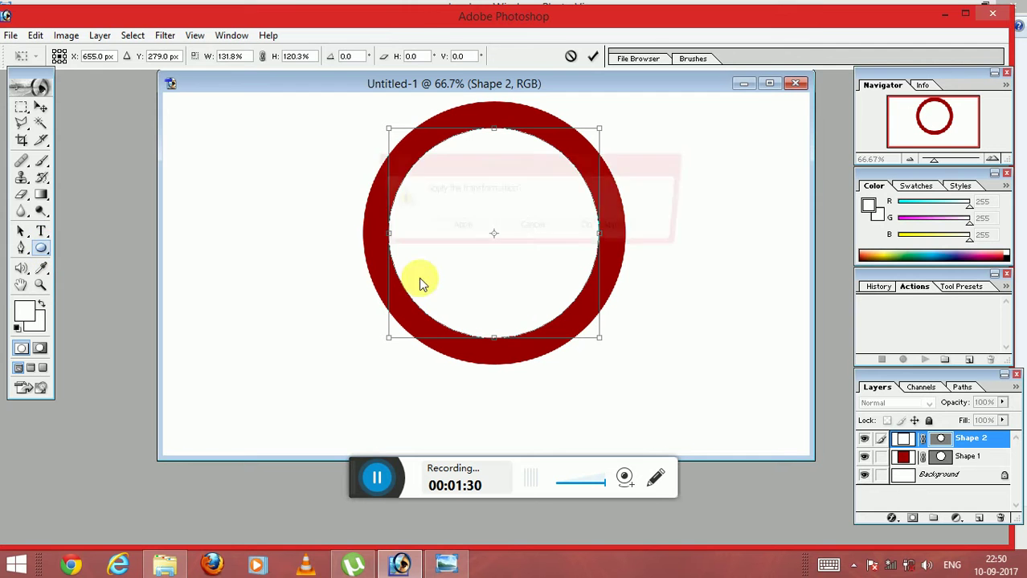
click(454, 229)
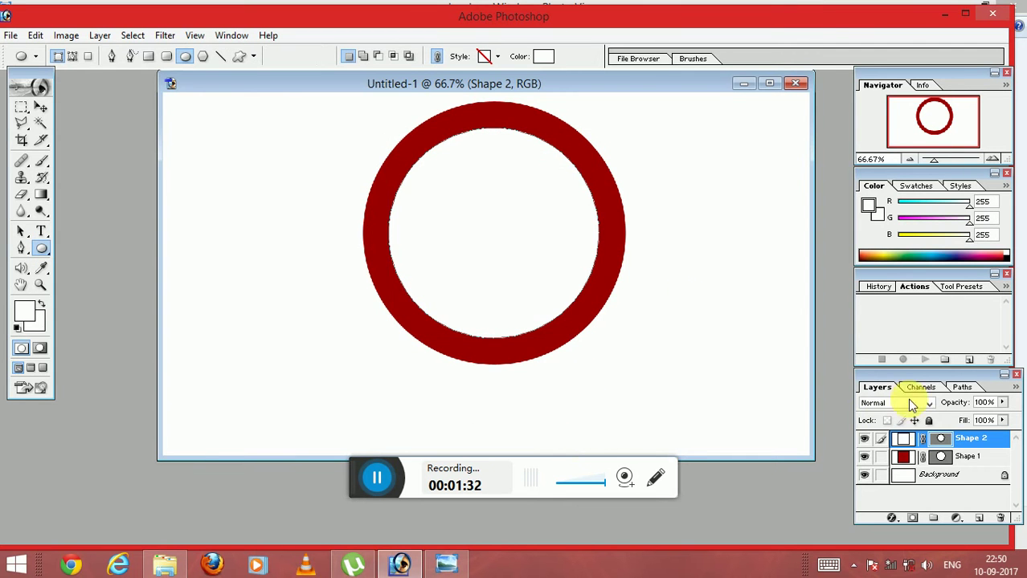
Draw a new circle inside the white gap and scale it to fit evenly
click(979, 518)
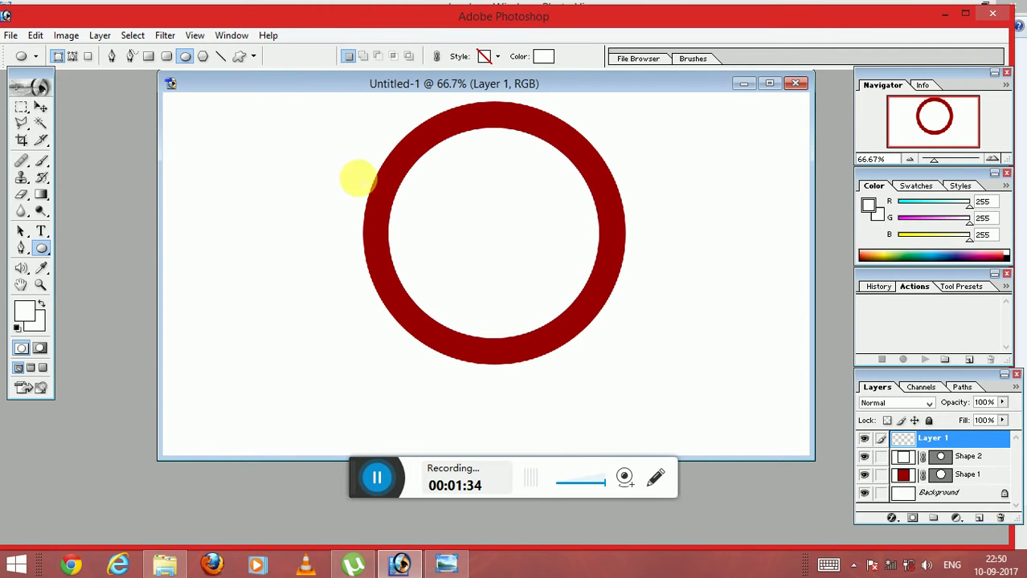
mouse_move(449, 174)
mouse_down()
mouse_move(579, 307)
mouse_move(569, 301)
mouse_up()
click(42, 109)
drag(447, 241, 413, 237)
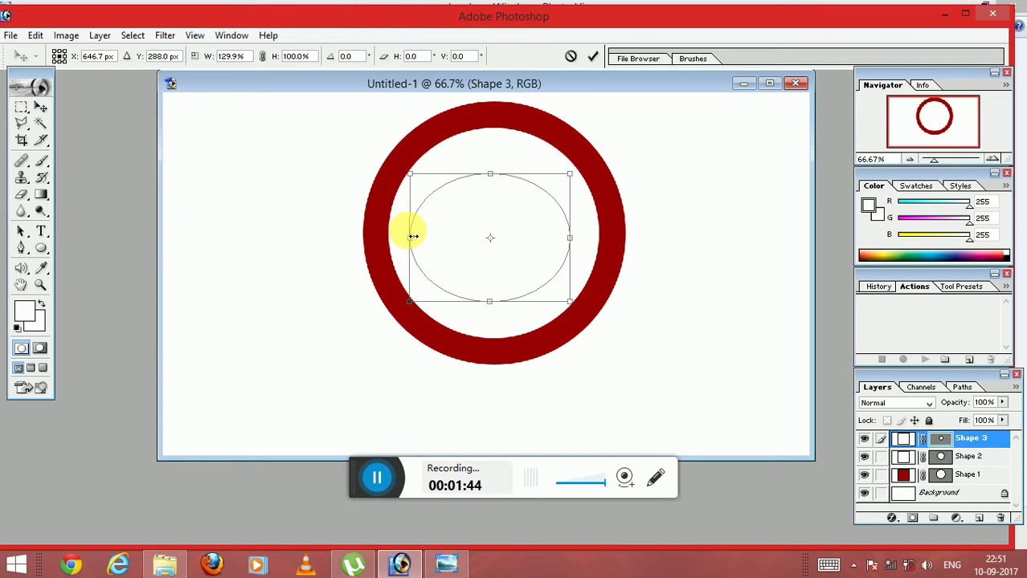
drag(490, 173, 491, 153)
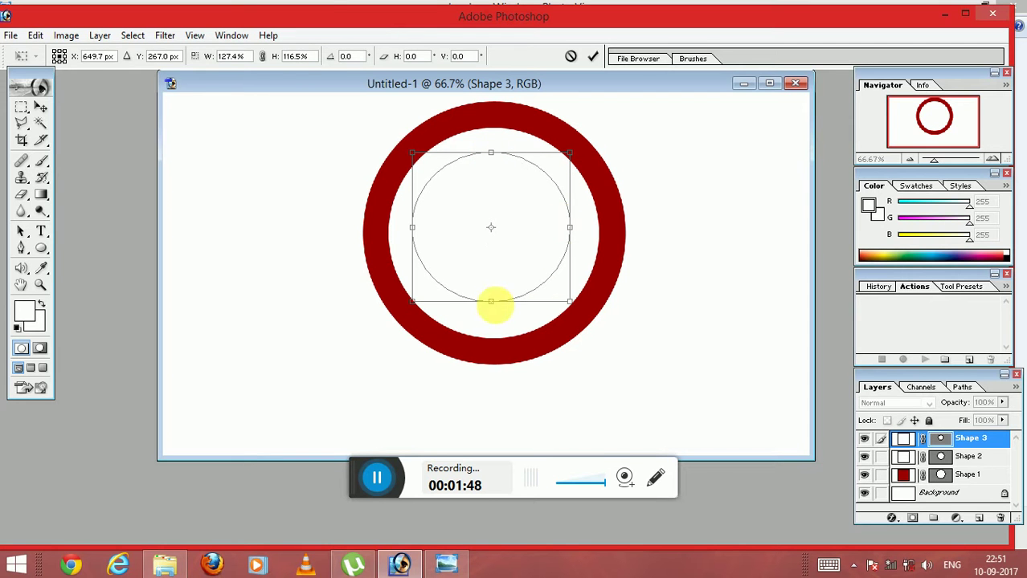
drag(492, 301, 506, 314)
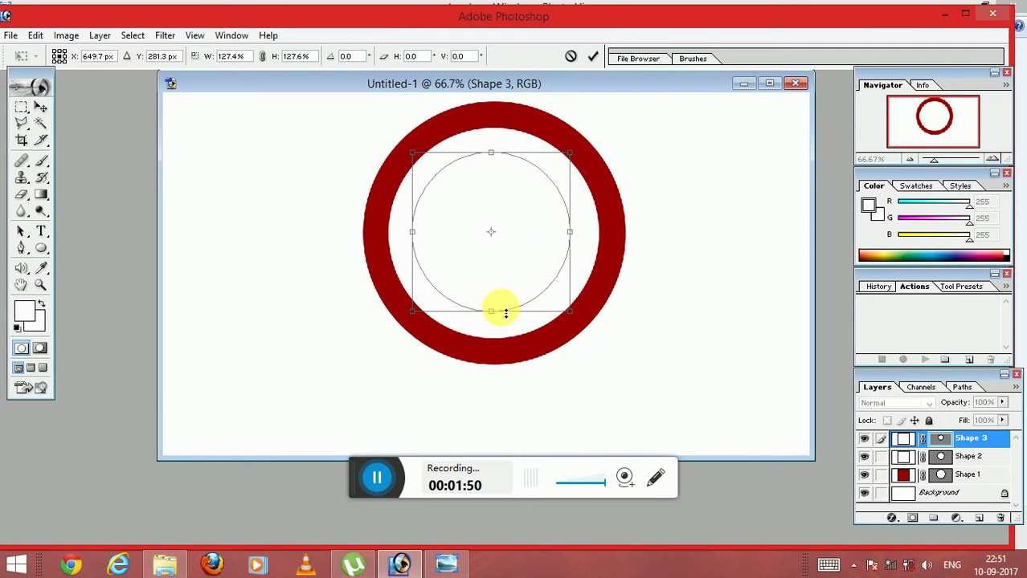
drag(580, 241, 586, 241)
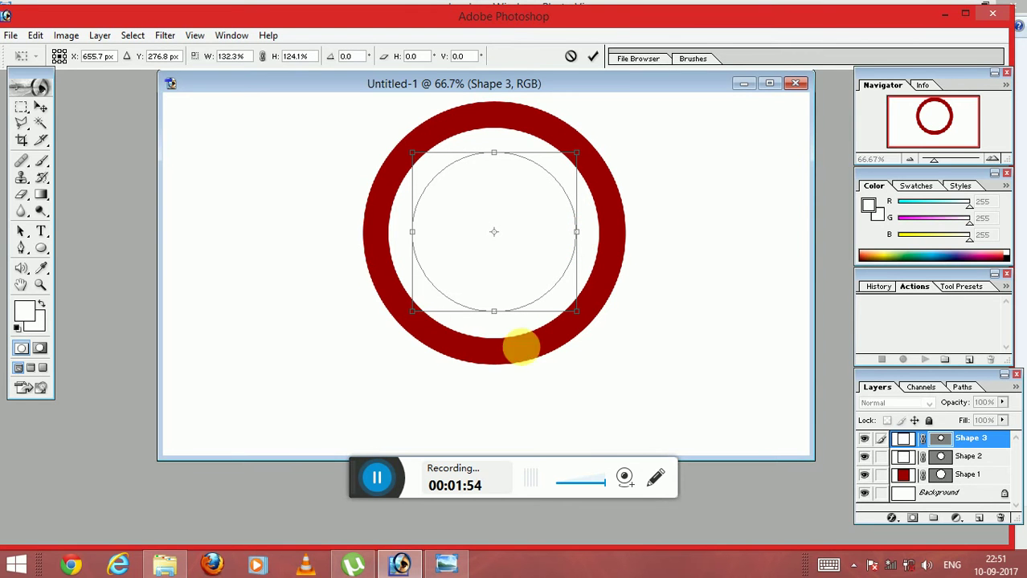
drag(502, 313, 498, 318)
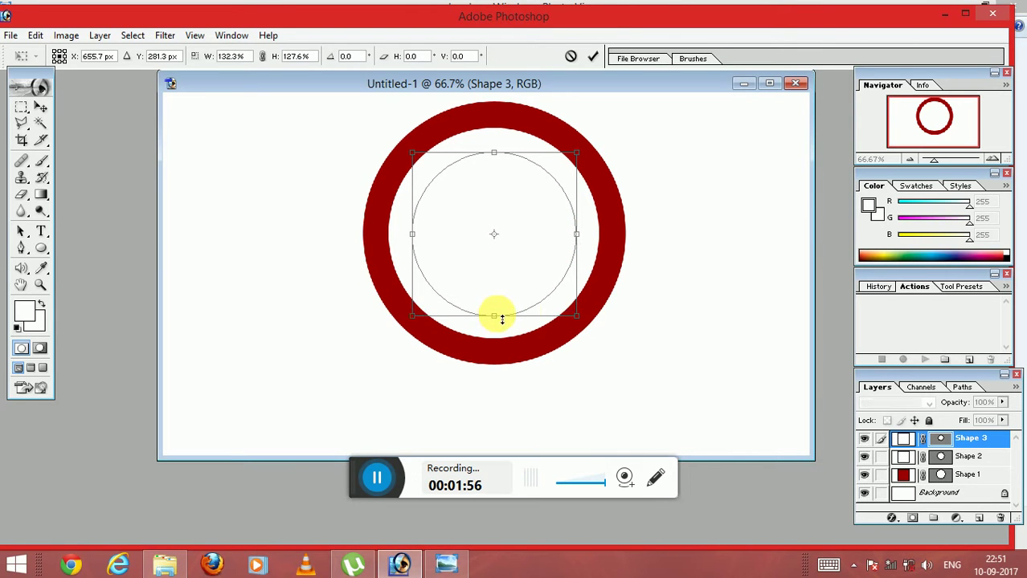
click(41, 248)
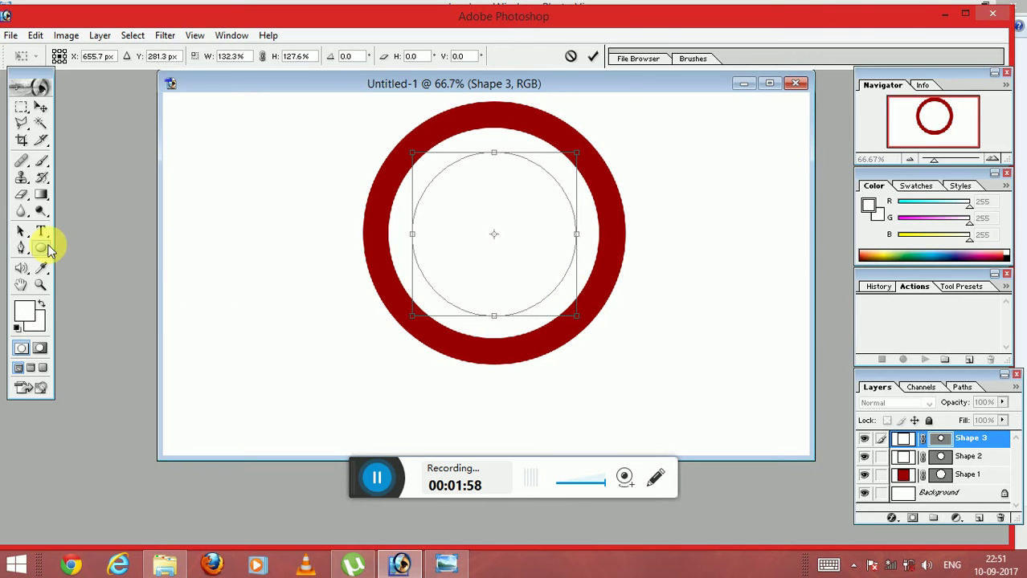
click(448, 231)
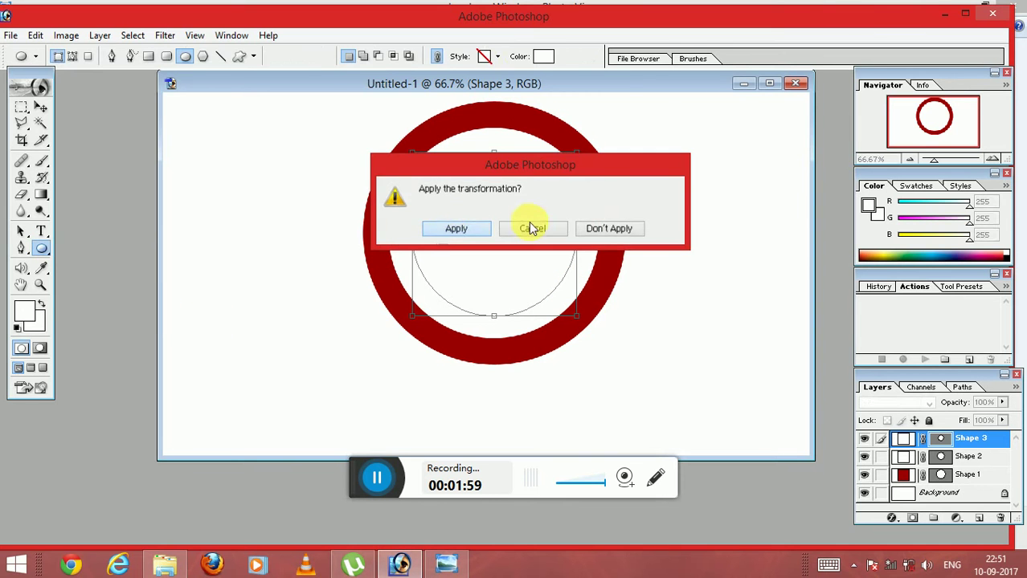
Fill the new centre circle, Shape 3, with #990000 and add an empty Layer 1
click(544, 58)
click(520, 284)
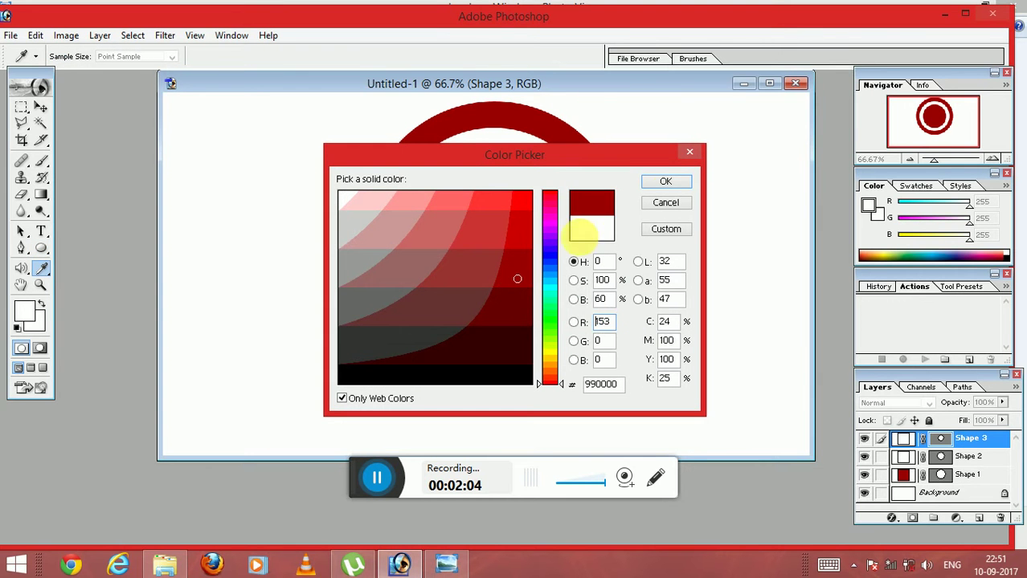
click(669, 182)
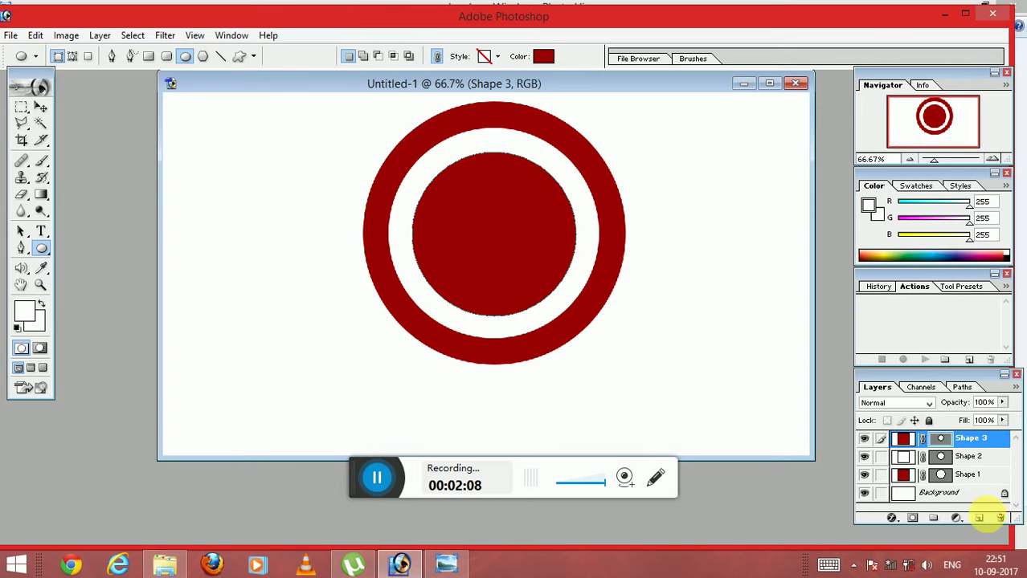
click(982, 518)
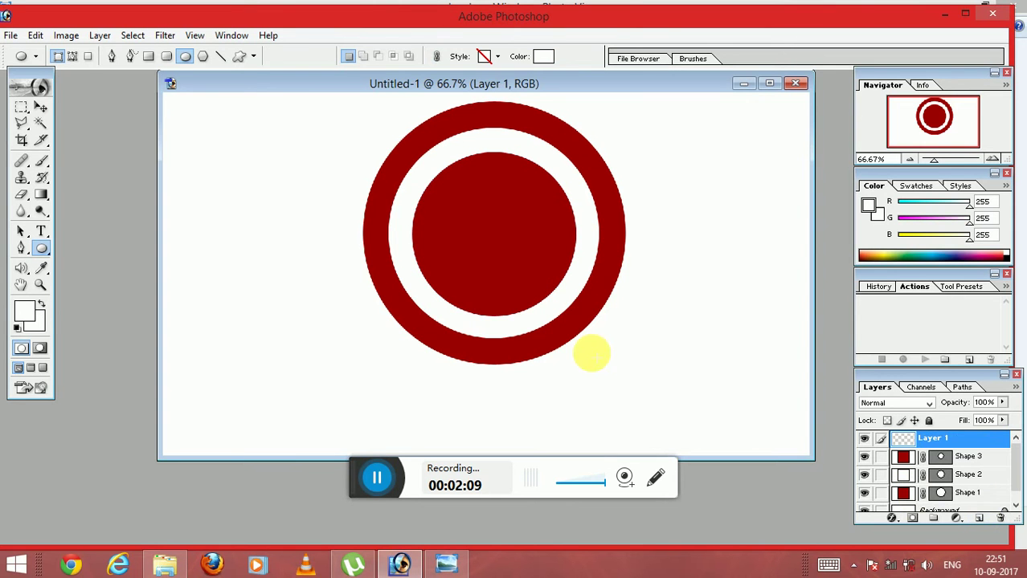
Type a letter g inside the red inner disc
click(42, 231)
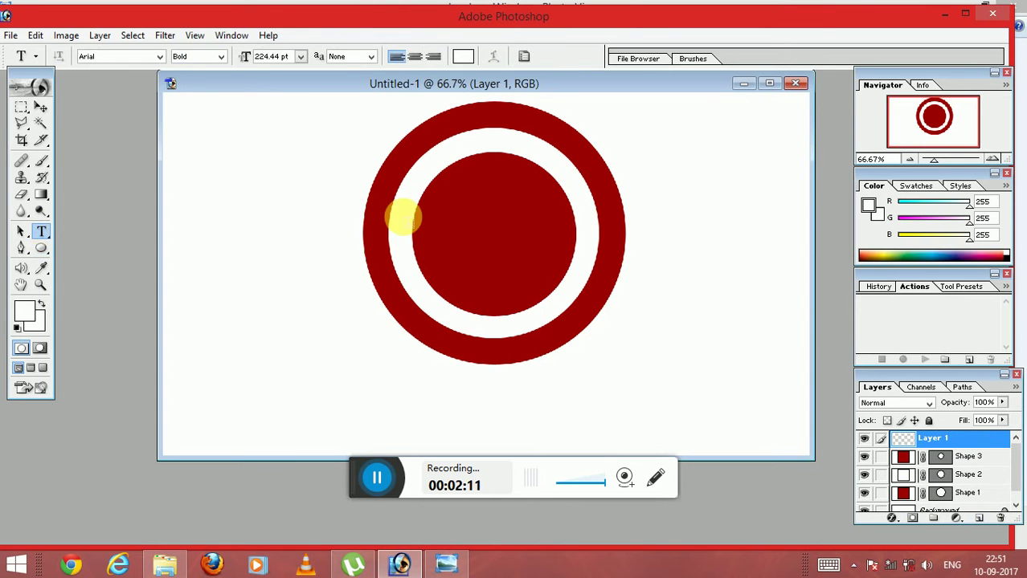
click(444, 233)
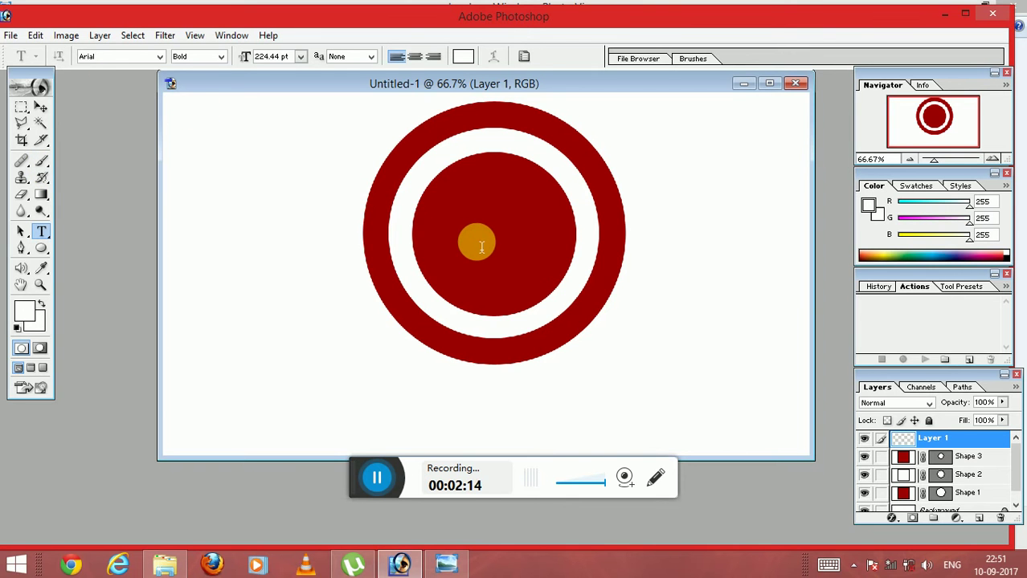
click(481, 247)
text(g)
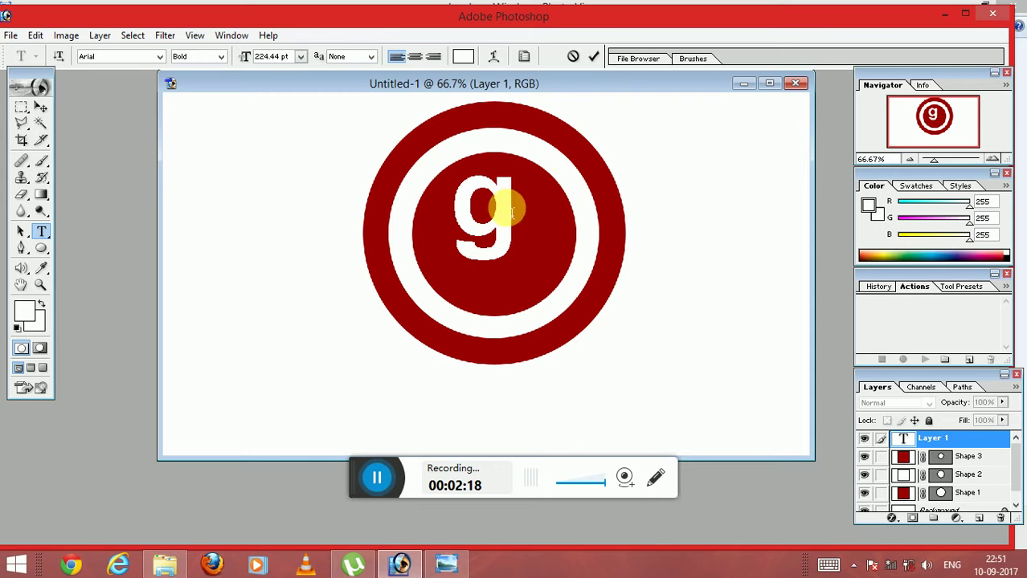
Try Blackadder ITC, Bradley Hand ITC, Brush Script Std and Bookman Old Style on the g
double_click(434, 214)
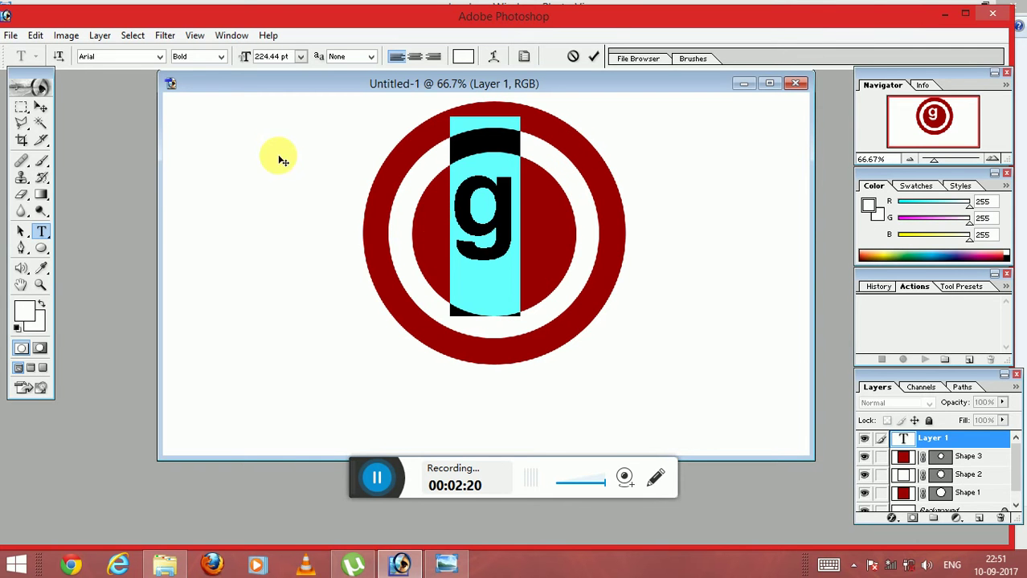
click(161, 58)
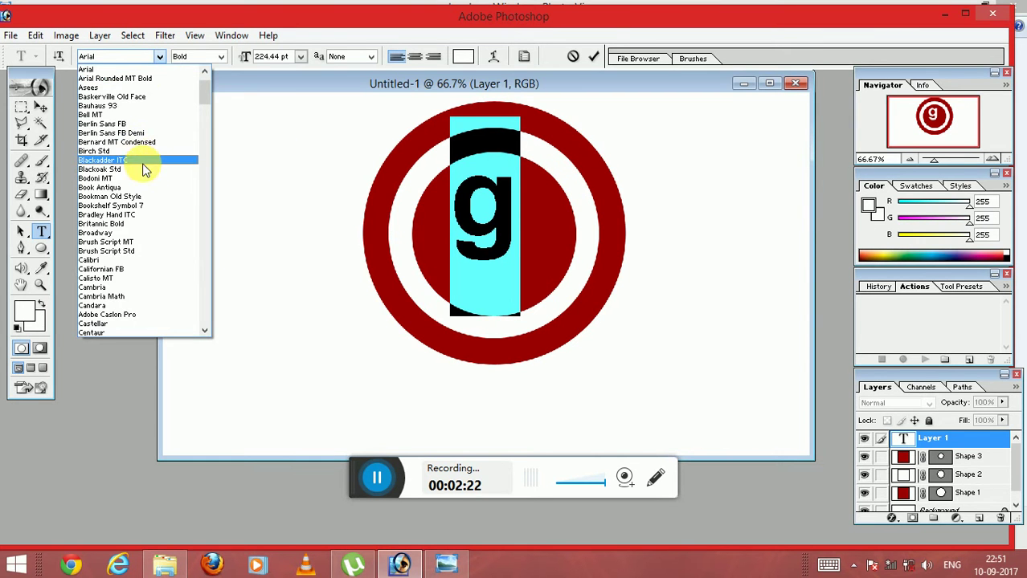
click(143, 163)
click(160, 58)
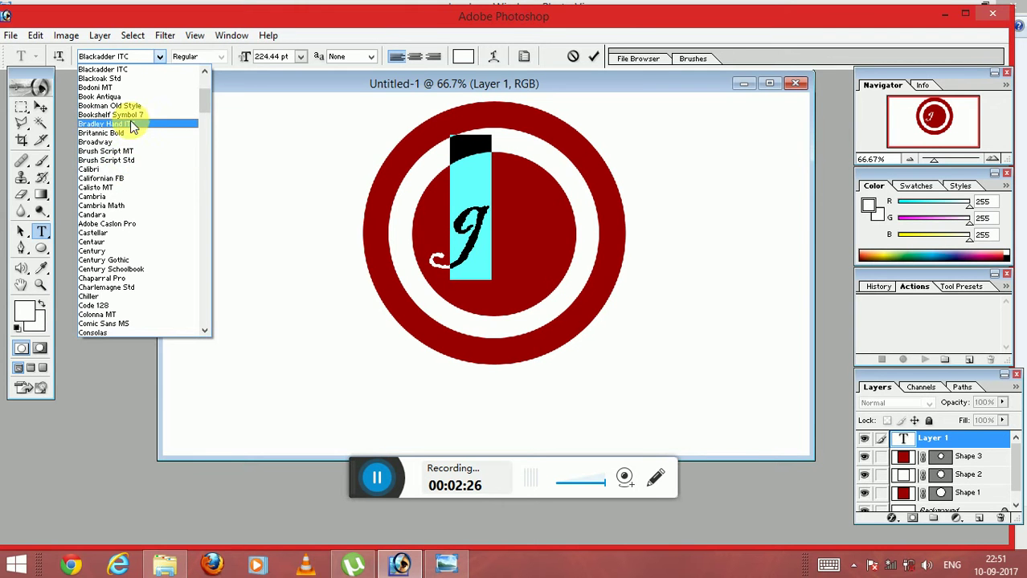
click(131, 123)
click(160, 57)
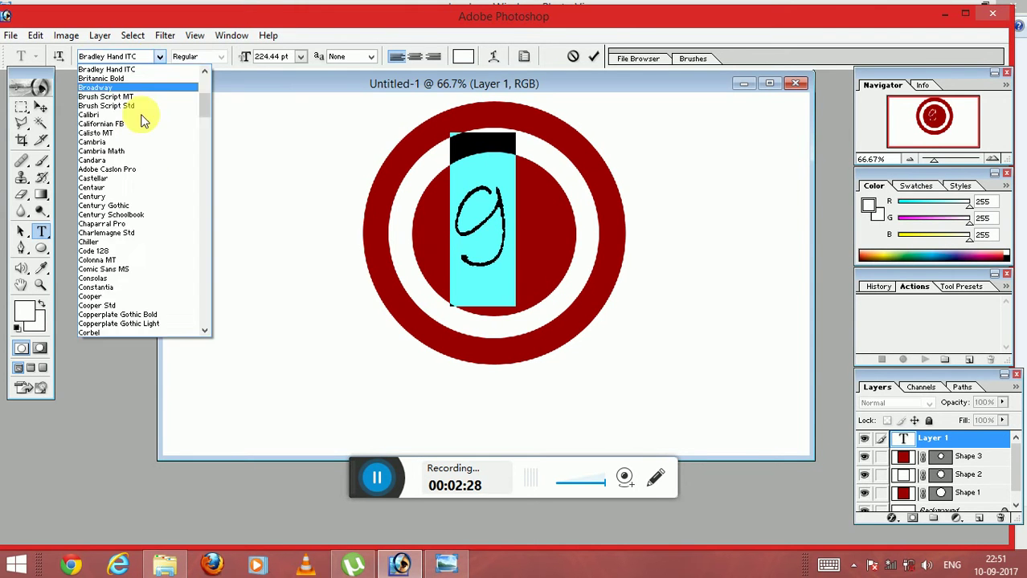
click(141, 107)
click(159, 58)
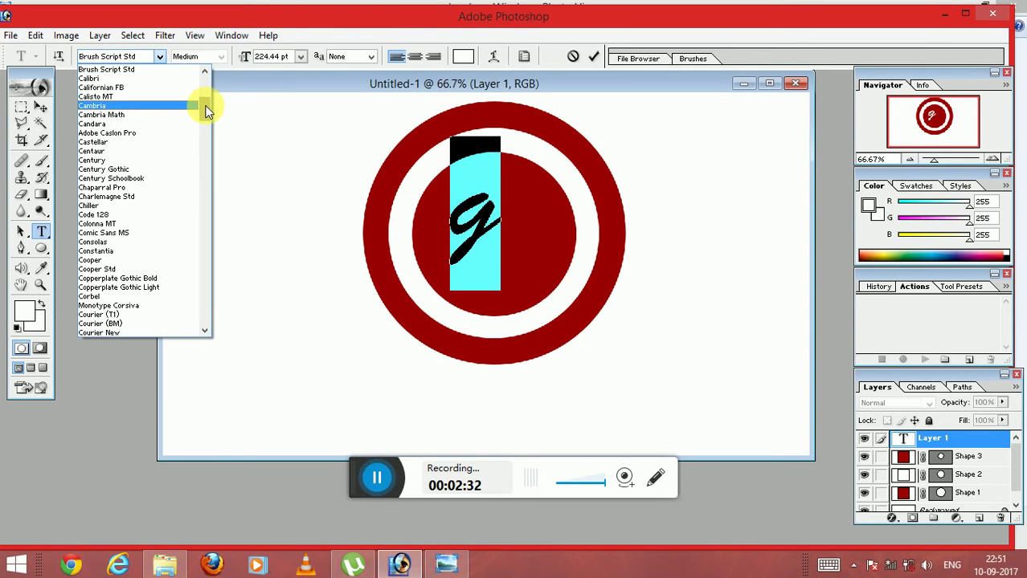
scroll(206, 100, up, 3)
click(159, 107)
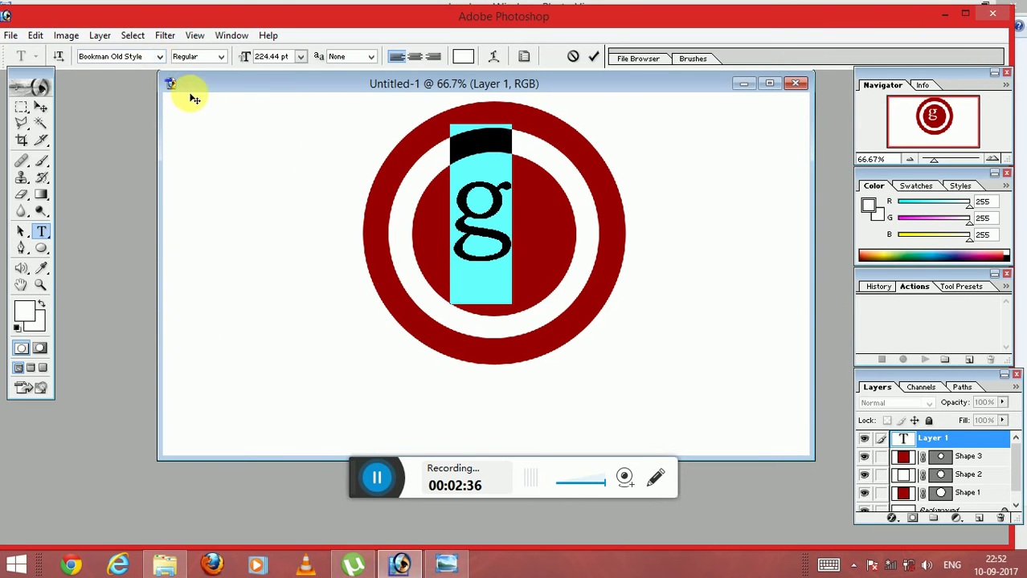
click(163, 61)
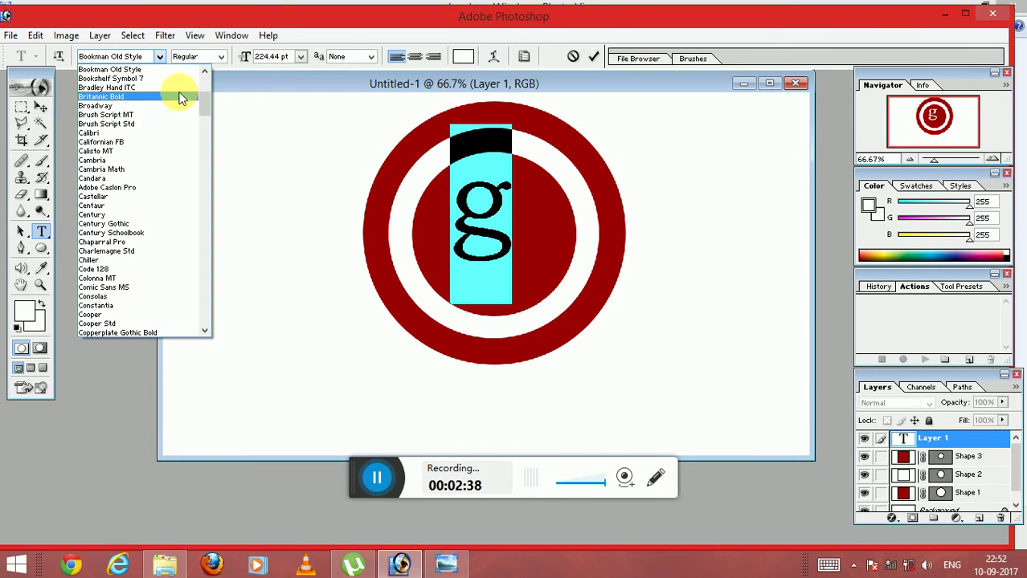
click(179, 84)
click(160, 57)
Try Baskerville Old Face, Bauhaus 93, Bernard MT Condensed and others, settling on Britannic Bold
drag(203, 113, 200, 93)
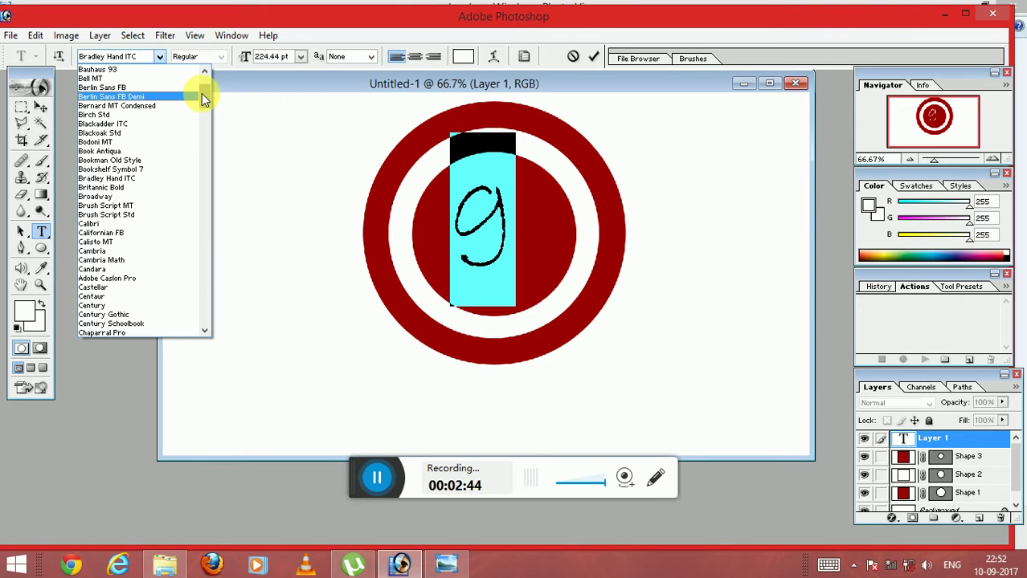
drag(202, 93, 203, 80)
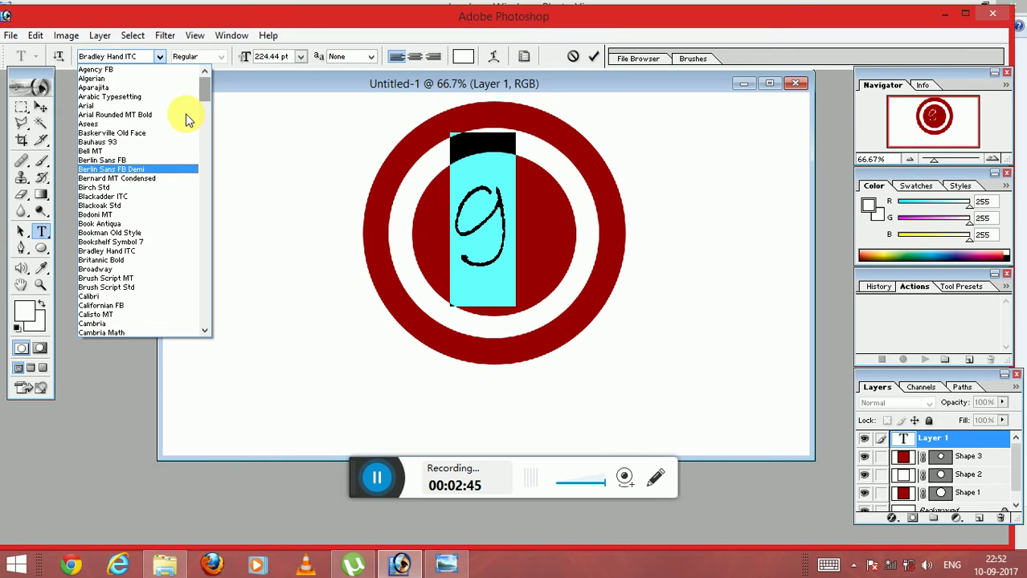
click(148, 132)
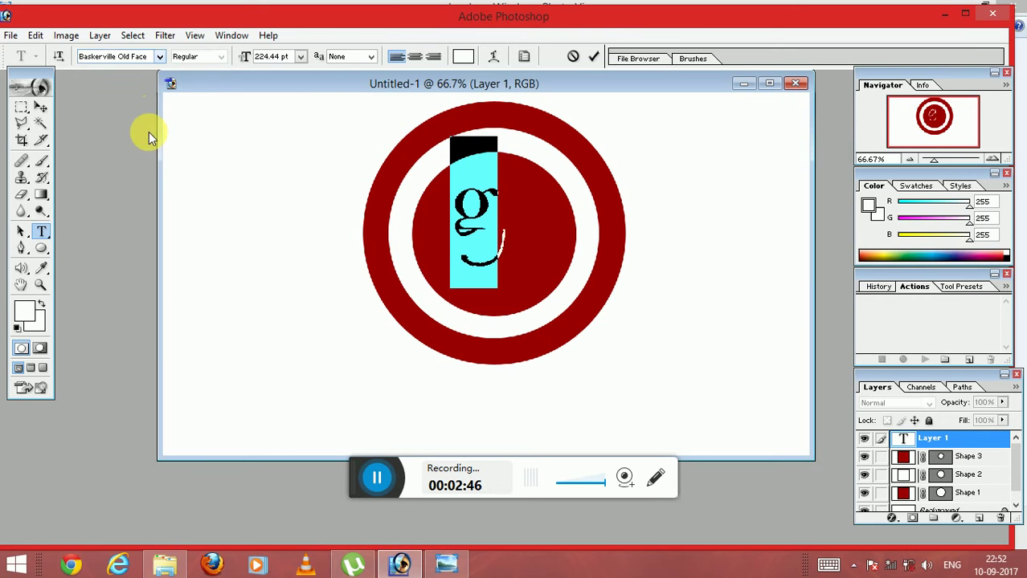
click(160, 60)
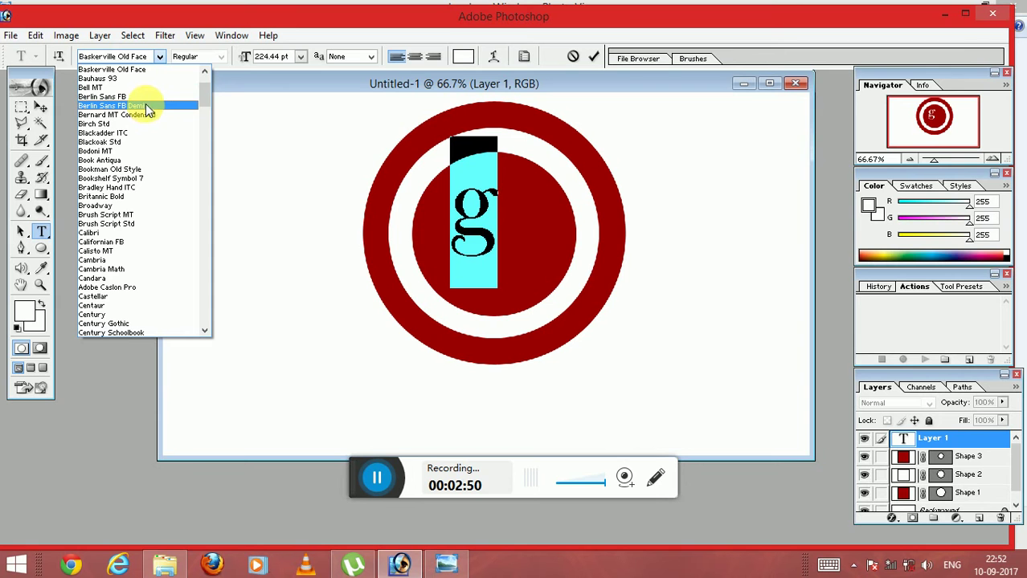
click(148, 80)
click(160, 57)
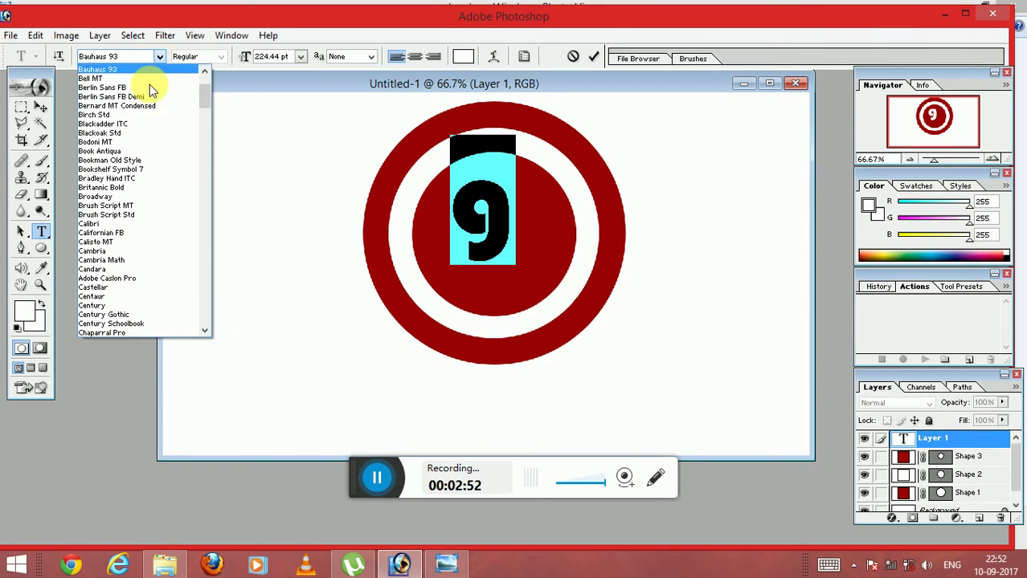
click(146, 106)
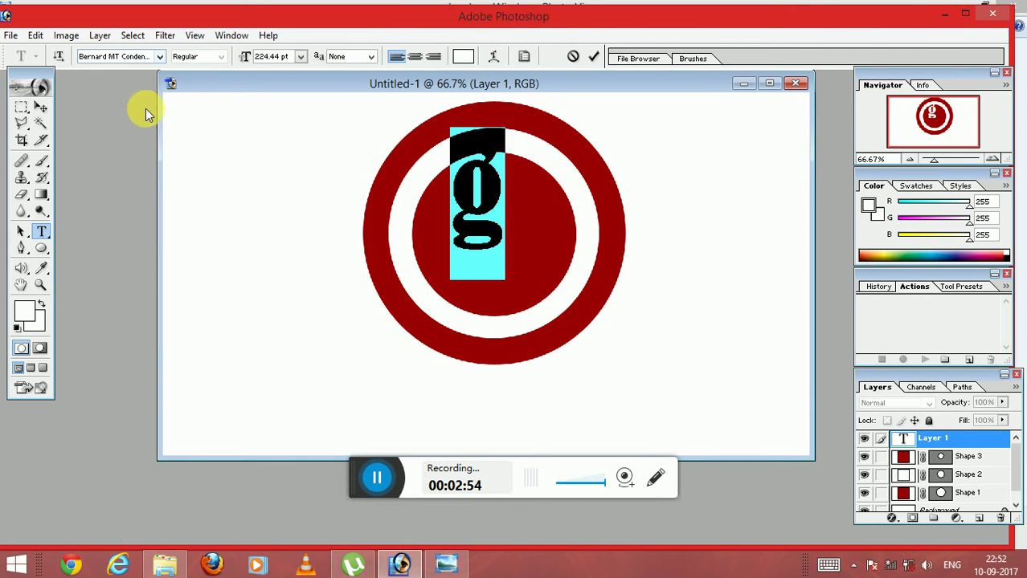
click(160, 58)
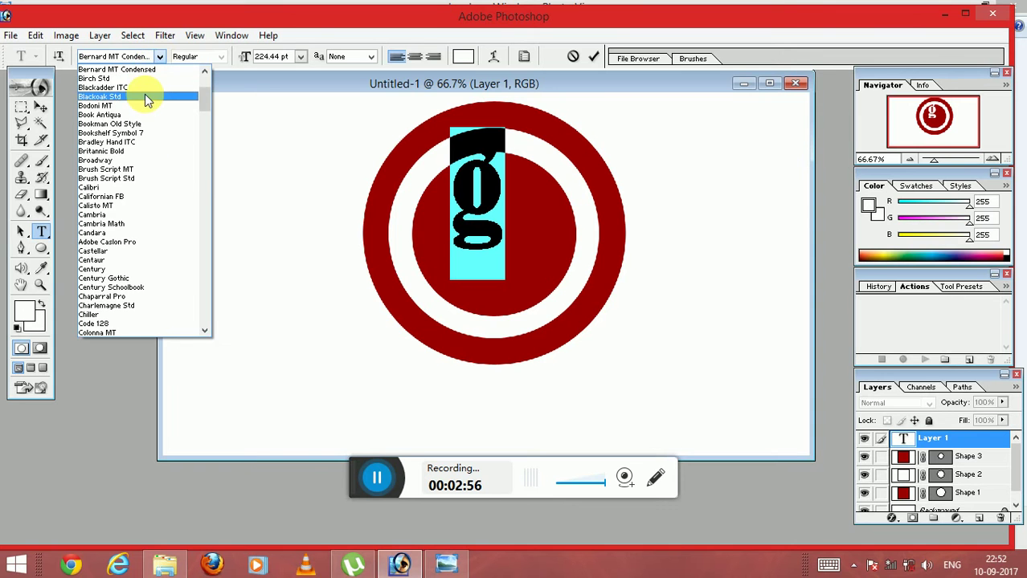
click(143, 85)
click(160, 57)
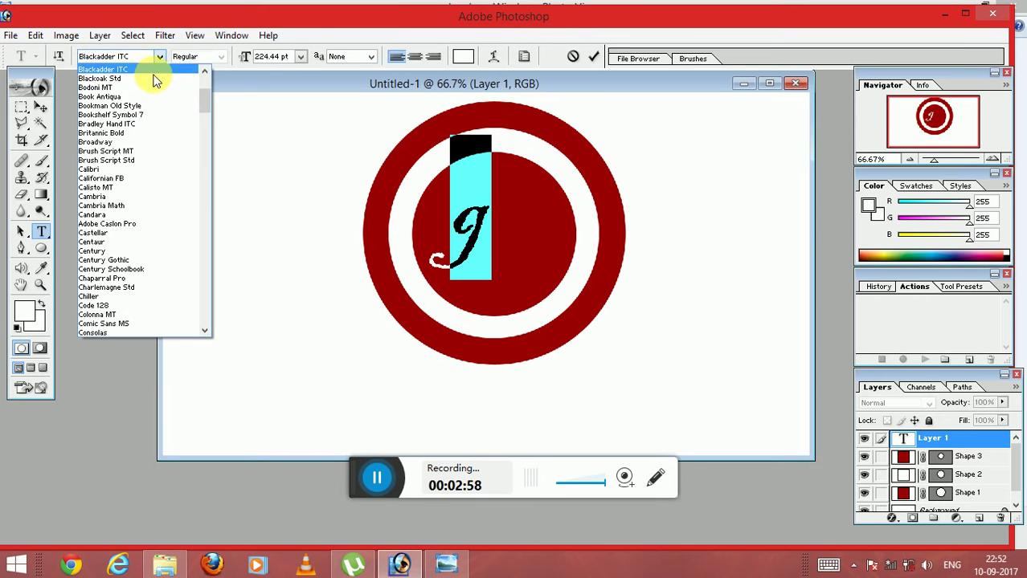
click(143, 117)
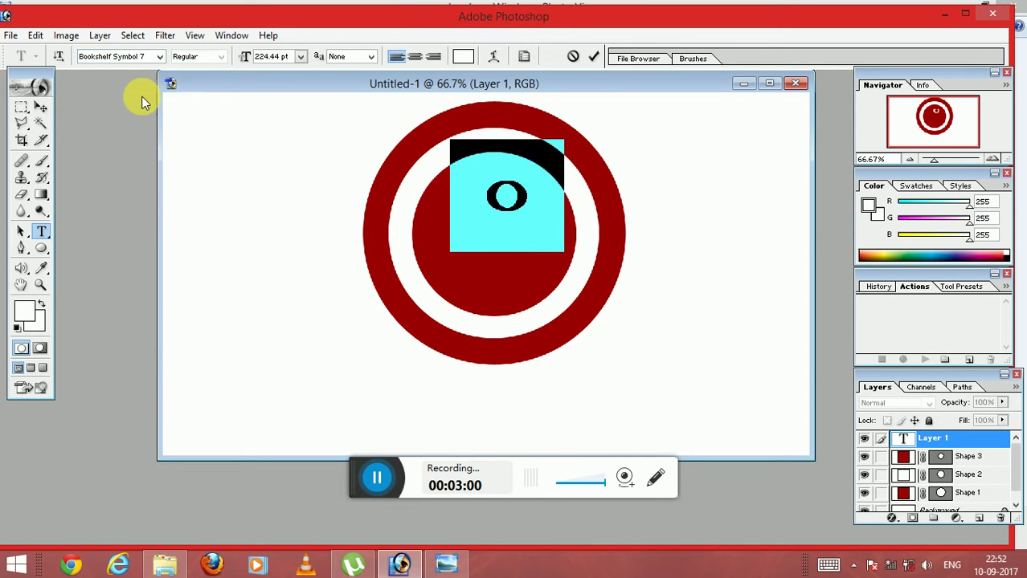
click(159, 57)
click(145, 86)
click(41, 107)
Enlarge the g to fill most of the red disc and apply the scaling
mouse_move(452, 242)
mouse_down()
mouse_move(414, 275)
mouse_move(422, 258)
mouse_up()
drag(517, 259, 520, 267)
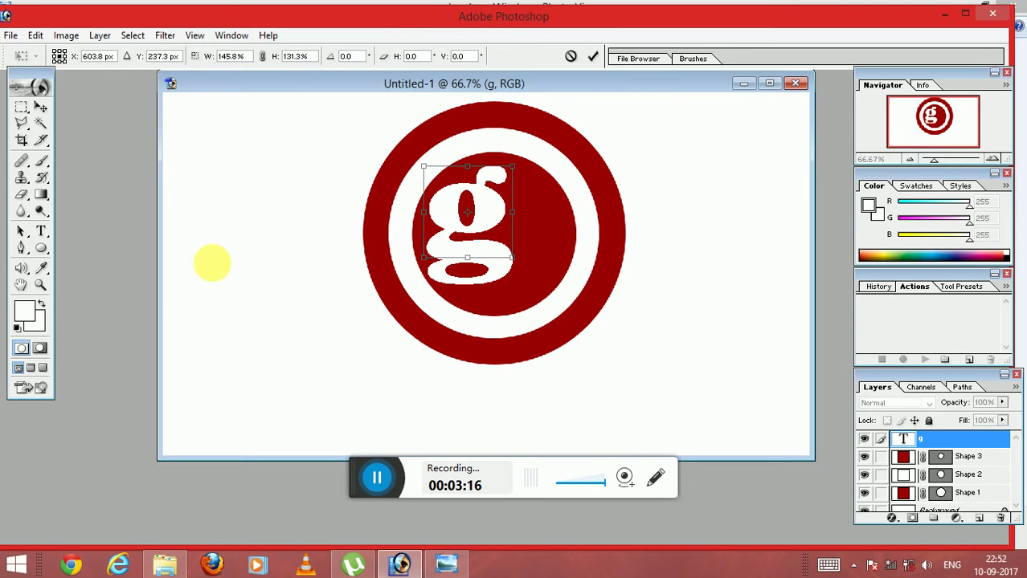
click(42, 233)
click(486, 227)
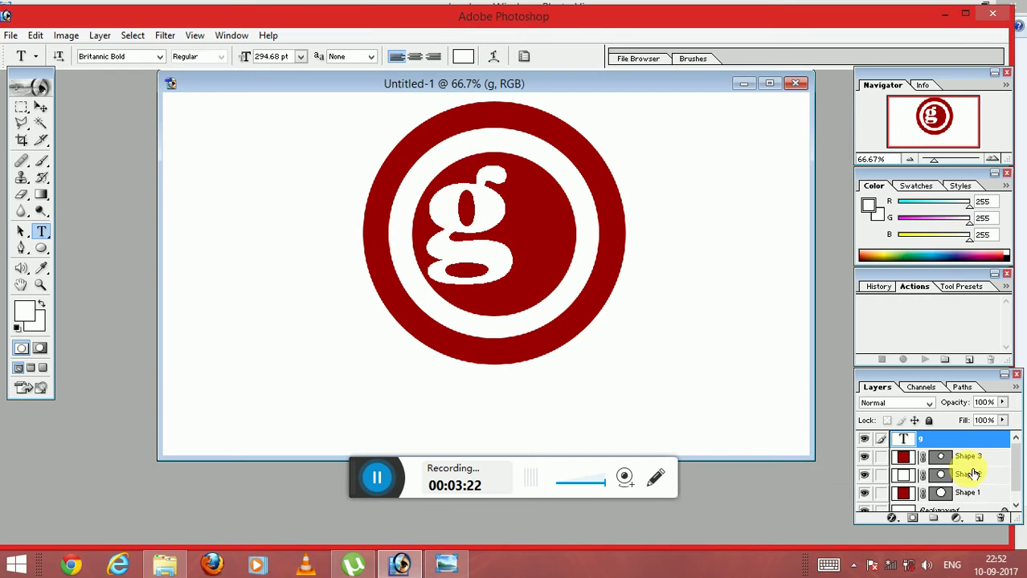
Shrink the g slightly to about 94.1% × 89.3% and compare with the google_plus reference
click(41, 107)
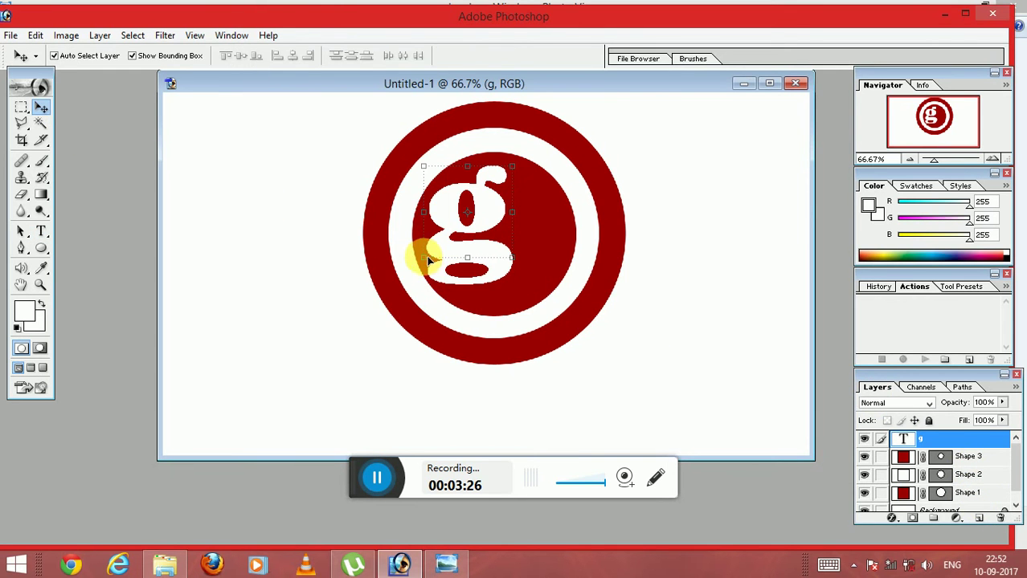
drag(424, 258, 433, 250)
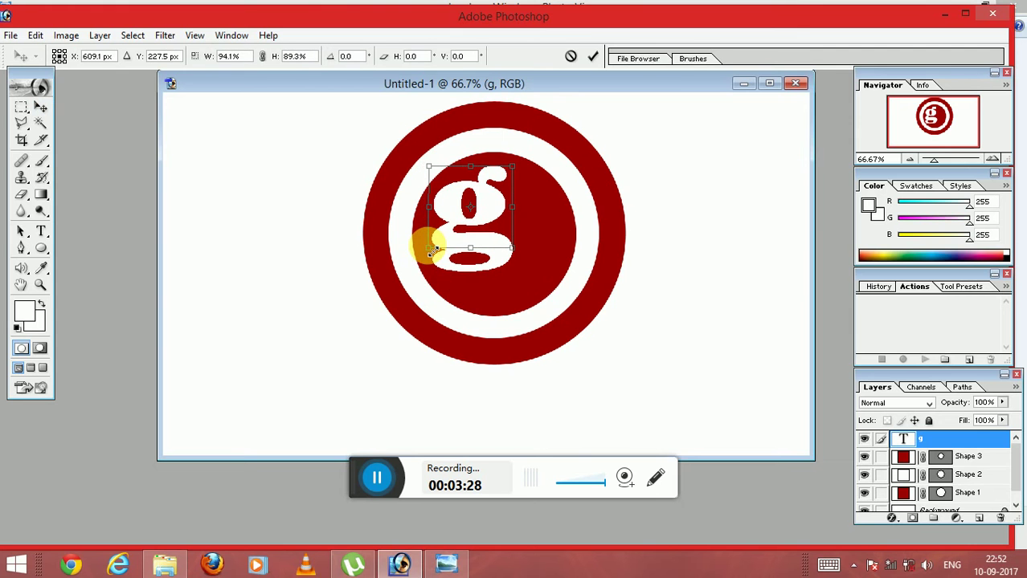
click(444, 564)
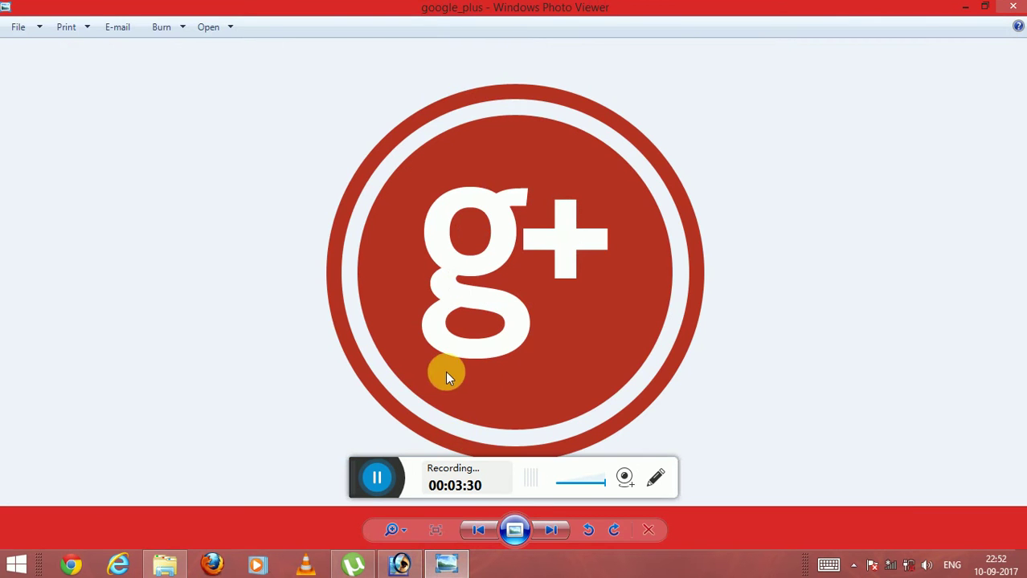
click(440, 563)
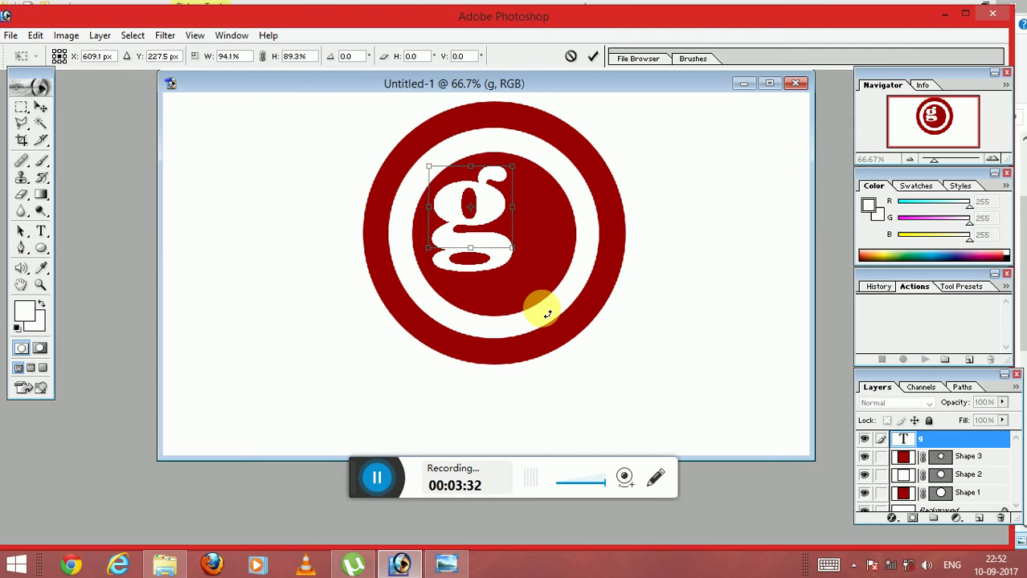
click(41, 232)
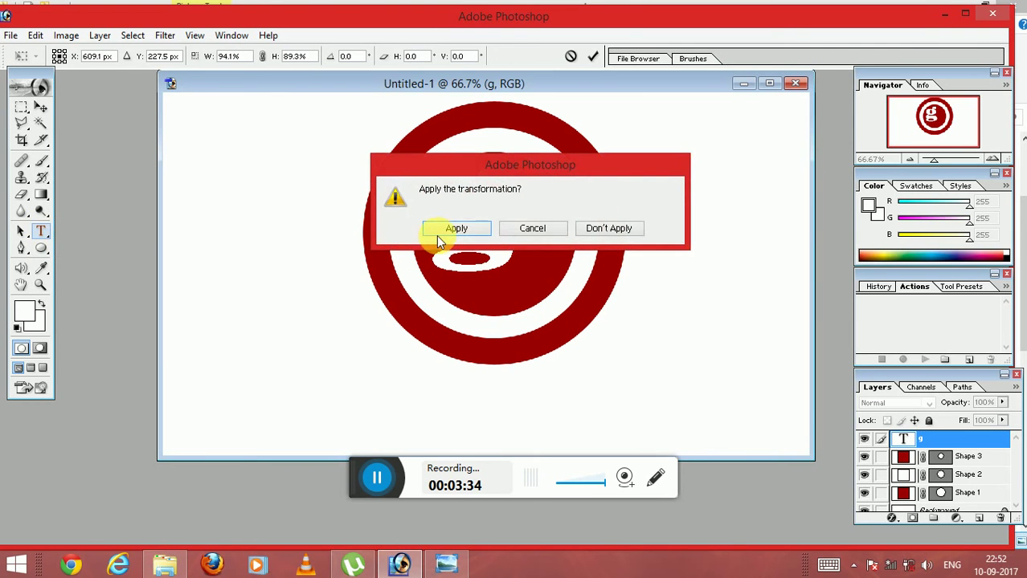
click(447, 235)
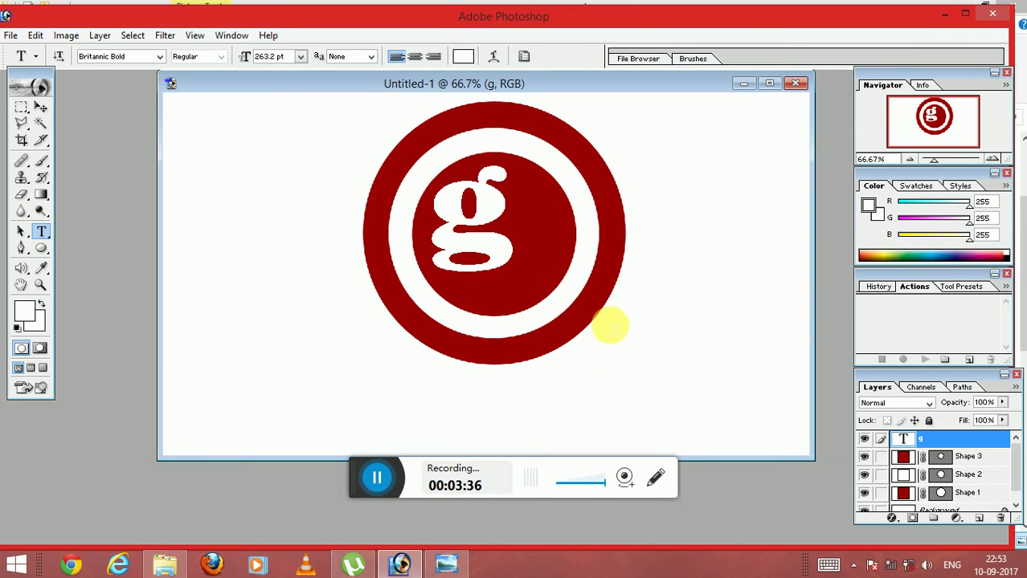
click(980, 519)
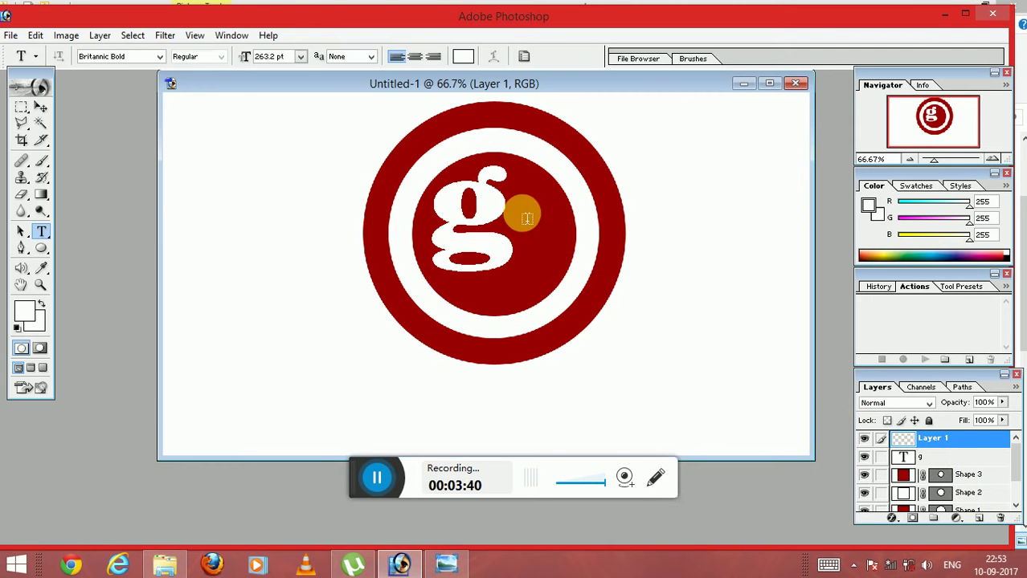
click(527, 217)
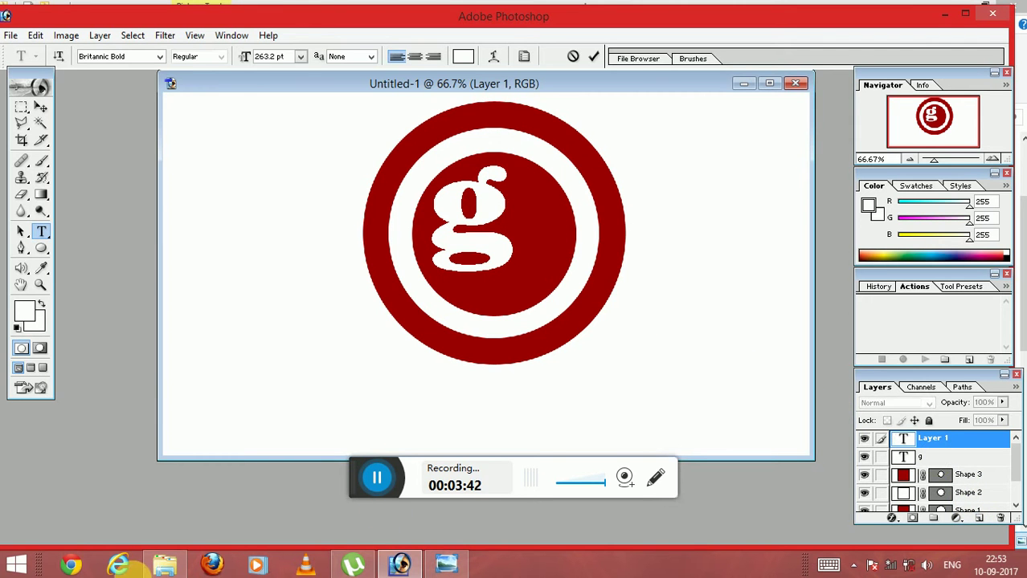
key(Return)
text(=)
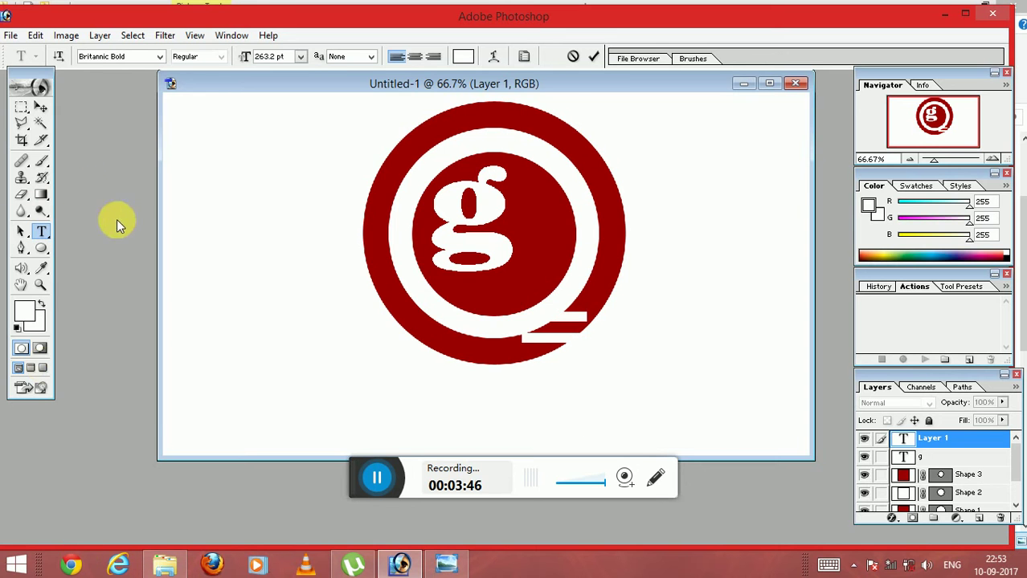
click(41, 107)
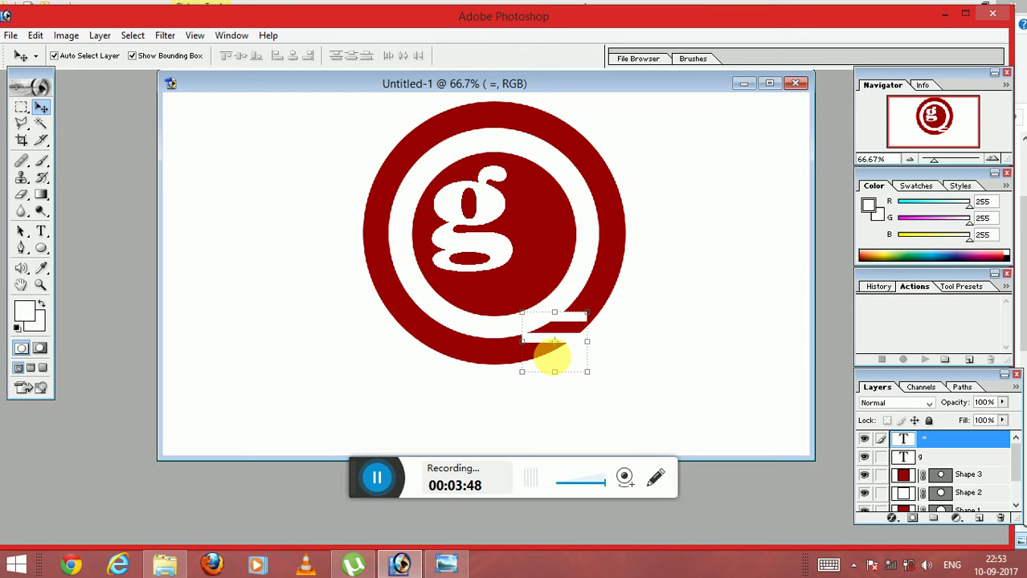
drag(561, 346, 519, 293)
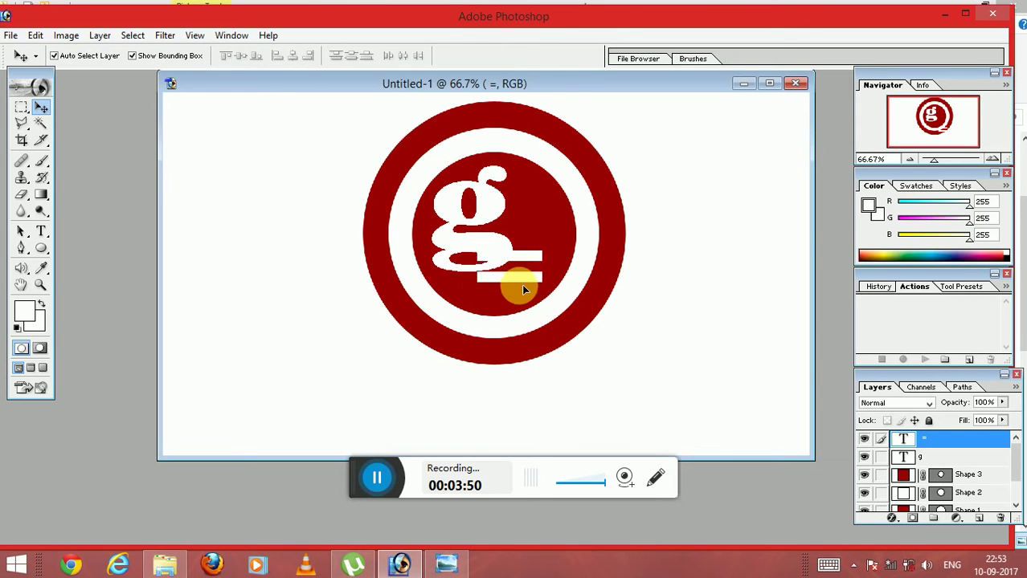
mouse_move(972, 439)
mouse_down()
mouse_move(1011, 511)
mouse_move(1003, 524)
mouse_up()
click(1010, 521)
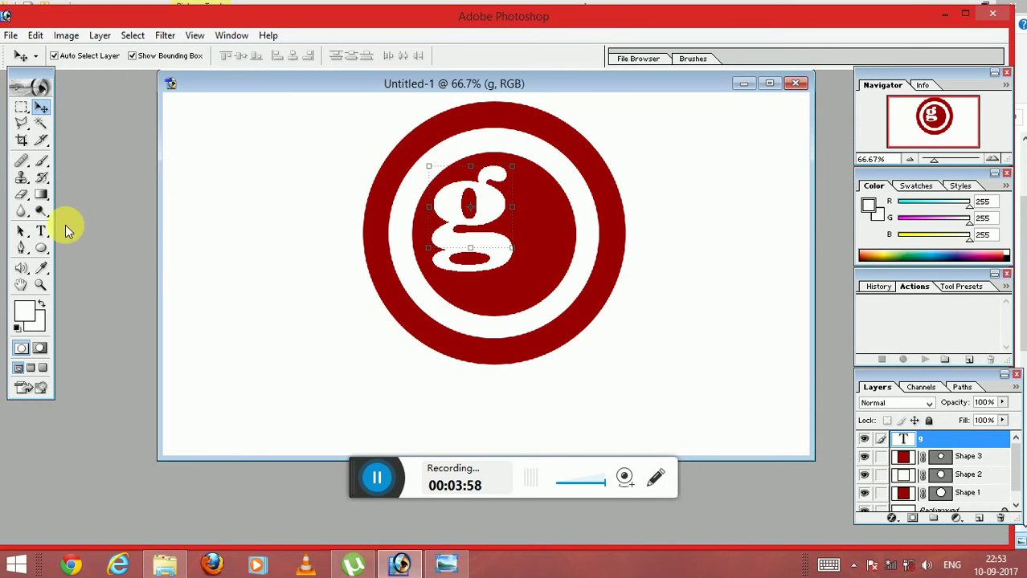
click(40, 232)
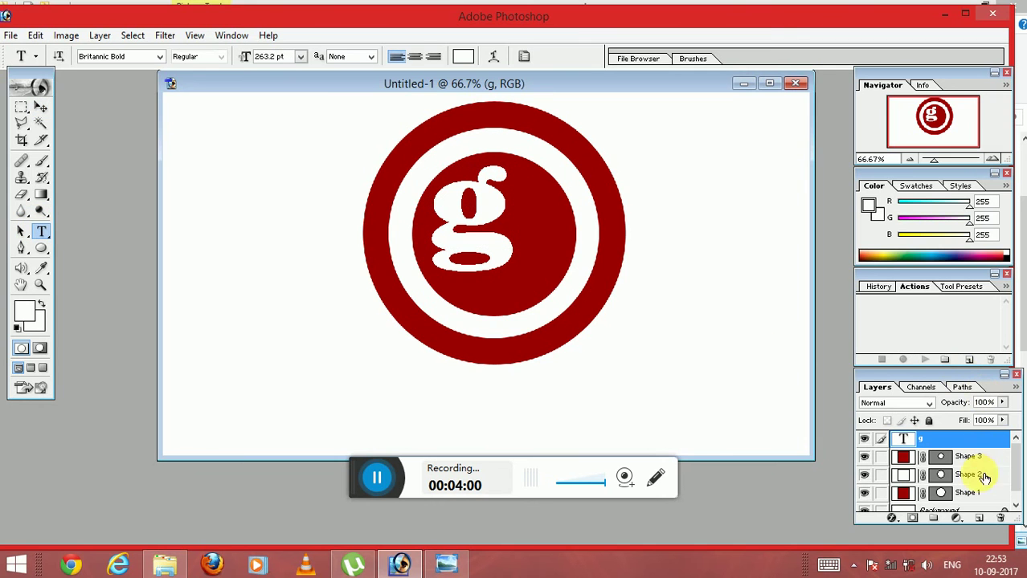
Add a white '+' beside the g and scale it to about 66.3% × 67.4%
click(538, 213)
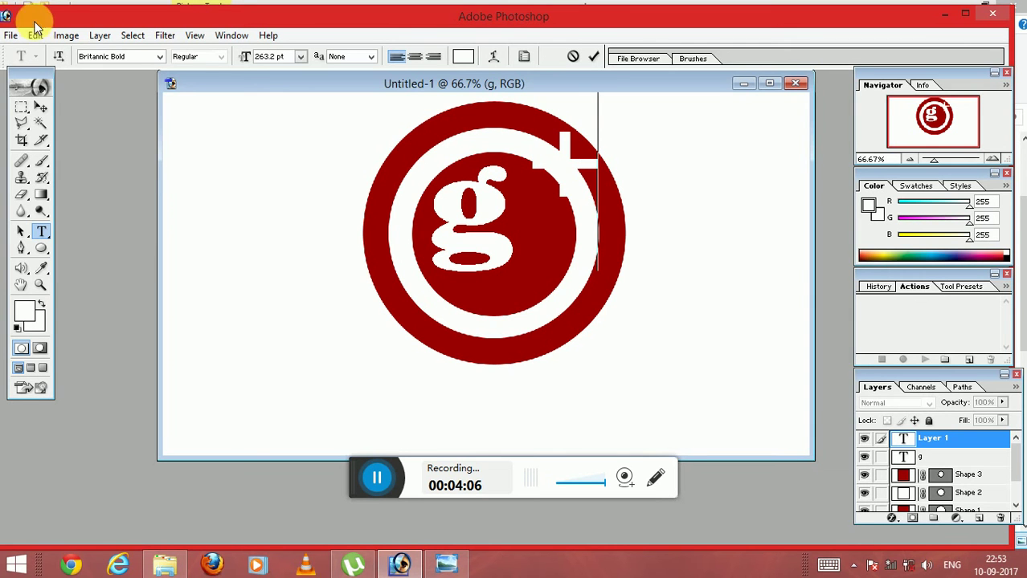
click(41, 107)
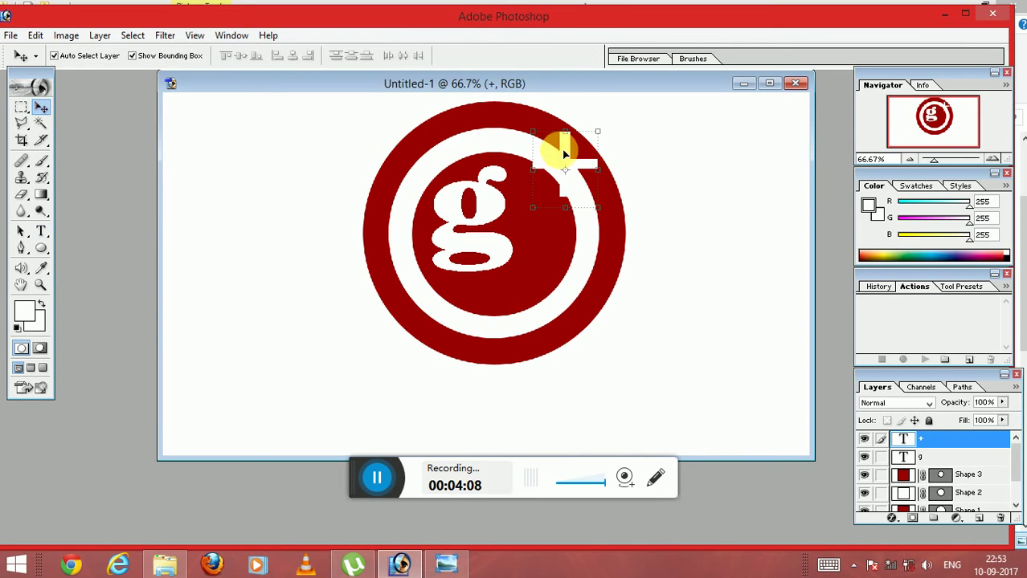
drag(556, 151, 537, 199)
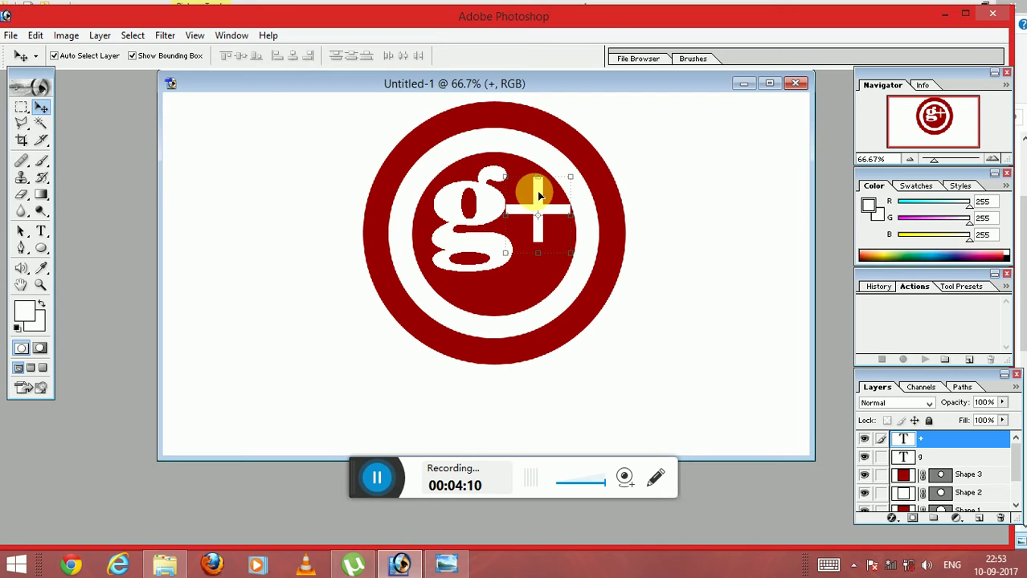
key(ctrl+t)
mouse_move(537, 178)
mouse_down()
mouse_move(543, 255)
mouse_move(528, 213)
mouse_move(561, 208)
mouse_move(546, 204)
mouse_up()
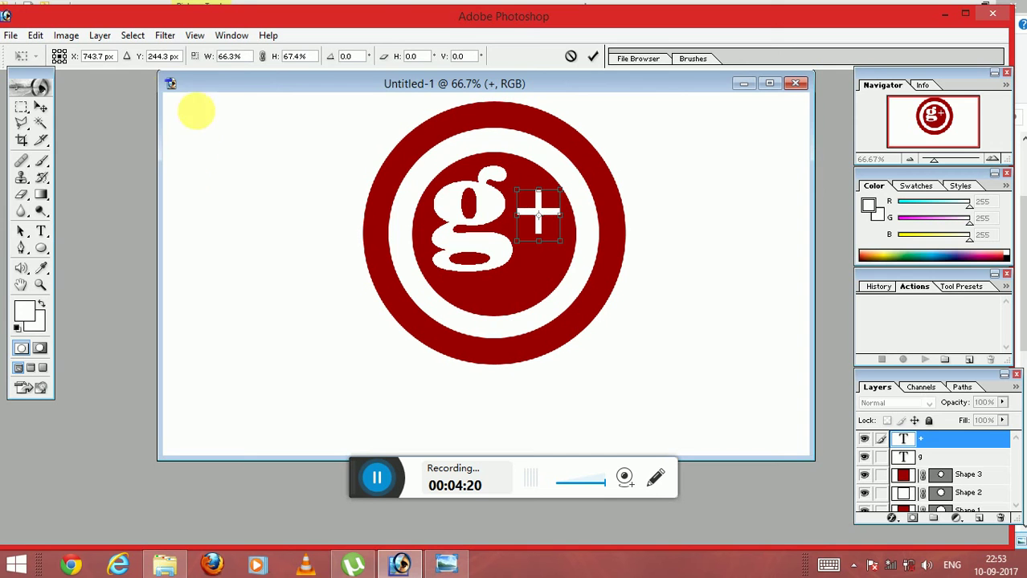
click(42, 232)
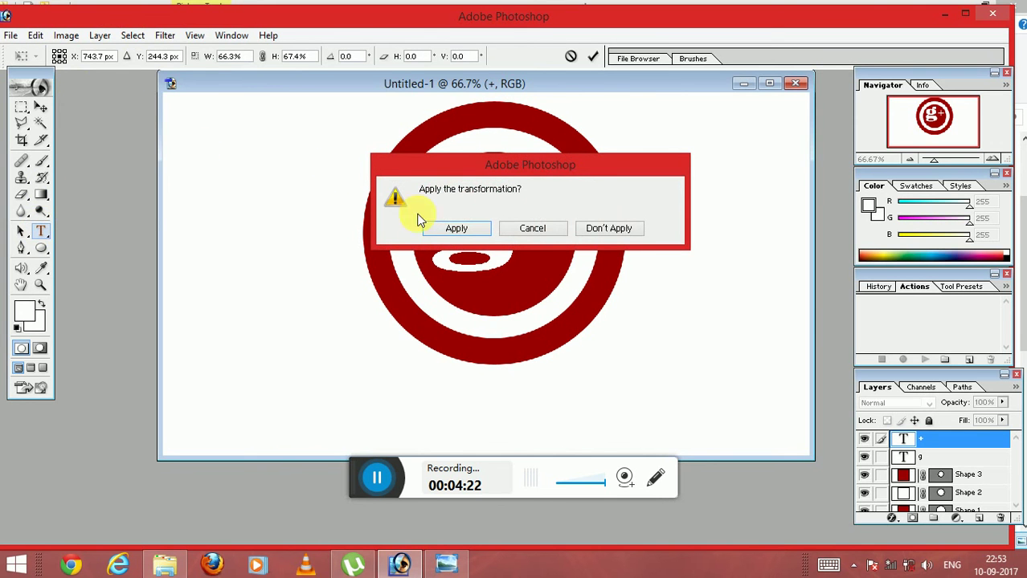
key(Return)
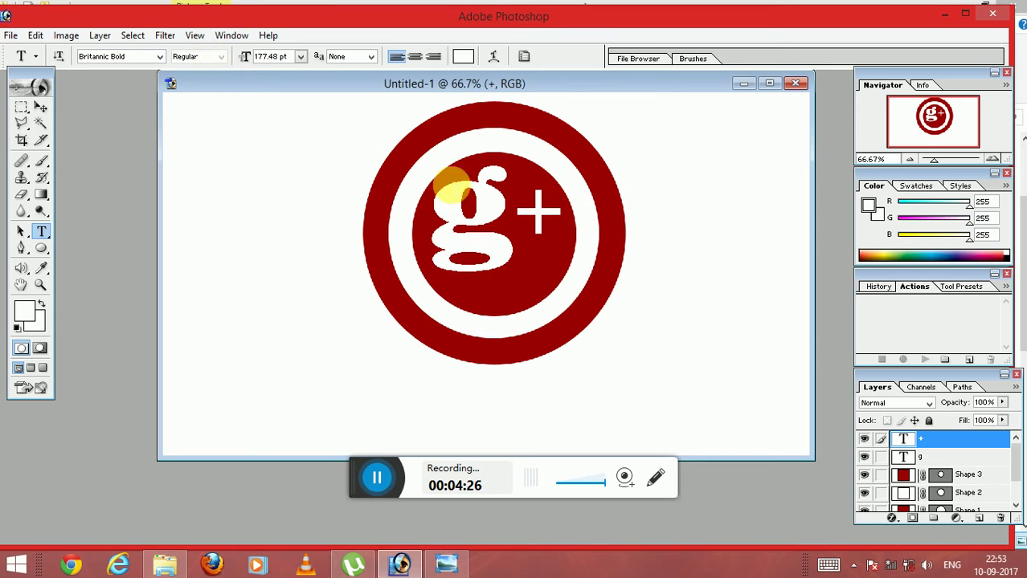
Set the plus sign's font to Arial Bold
drag(543, 206, 531, 214)
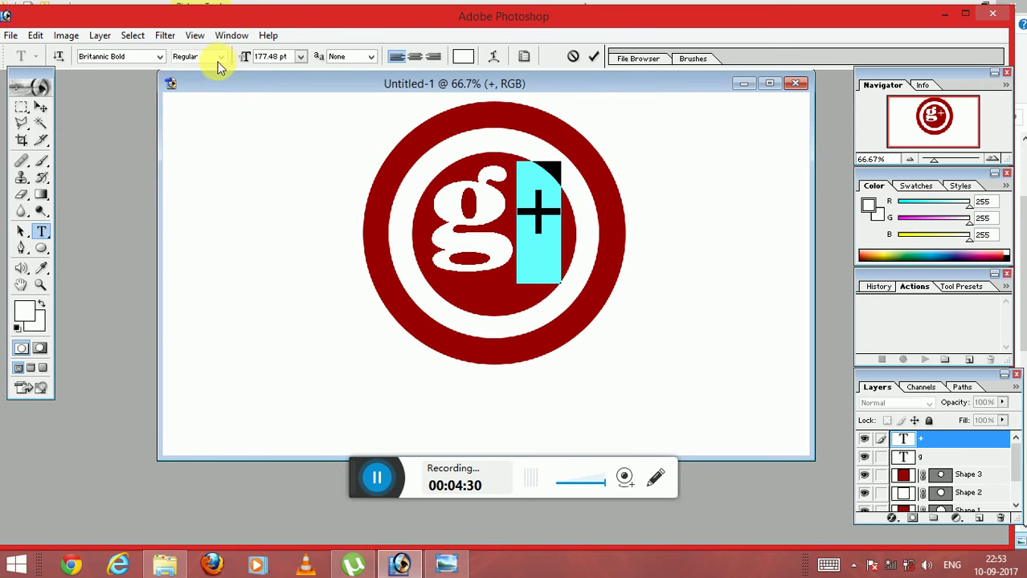
click(159, 57)
drag(204, 98, 201, 73)
click(141, 107)
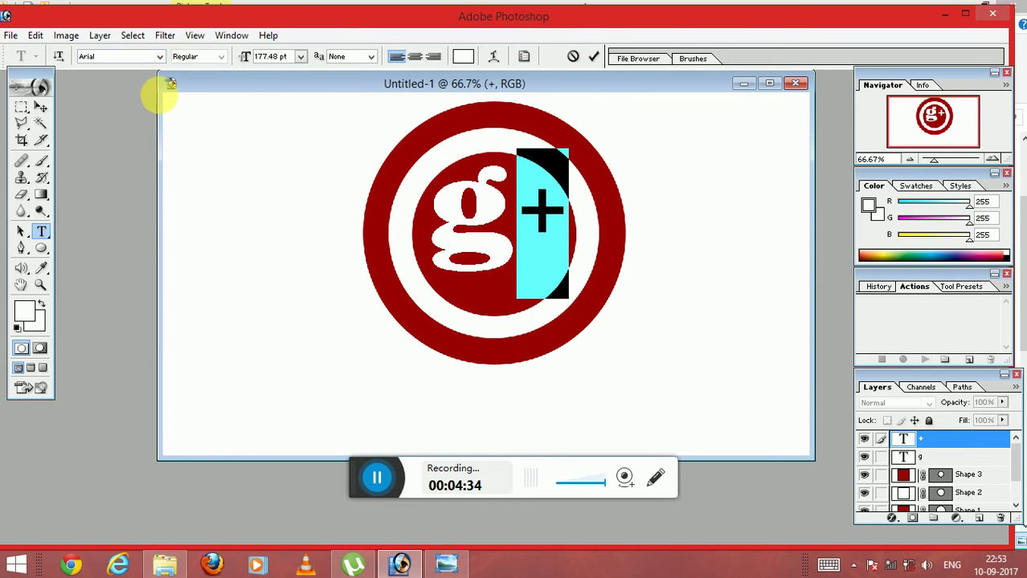
click(216, 60)
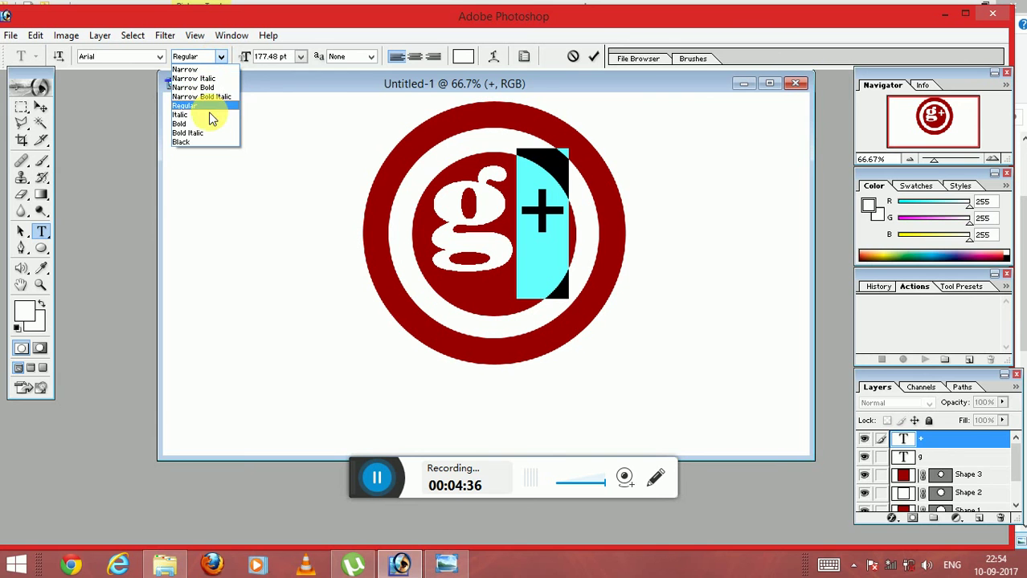
click(210, 122)
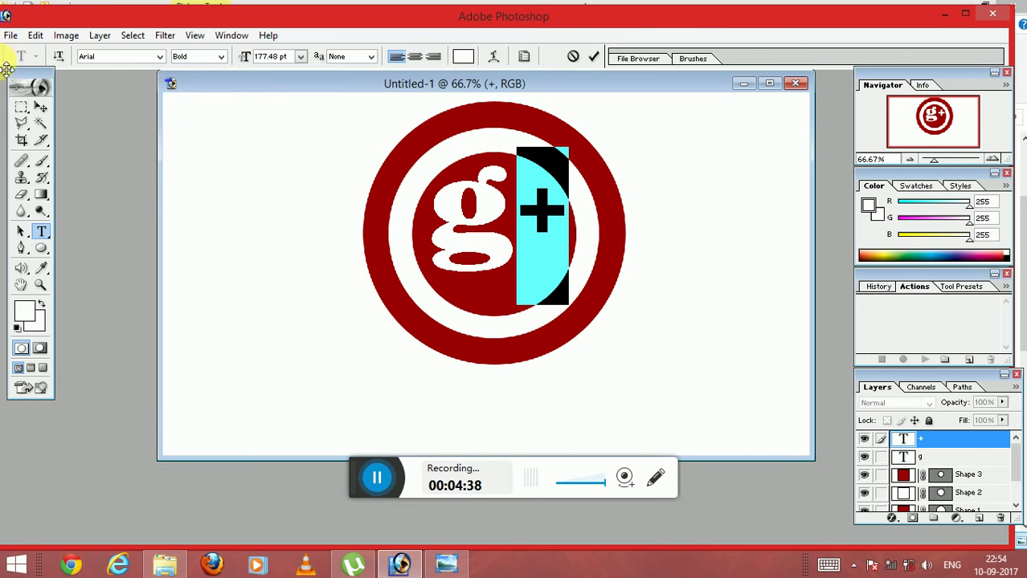
Resize the plus sign to about 112.7% × 114.2% and apply it
click(41, 107)
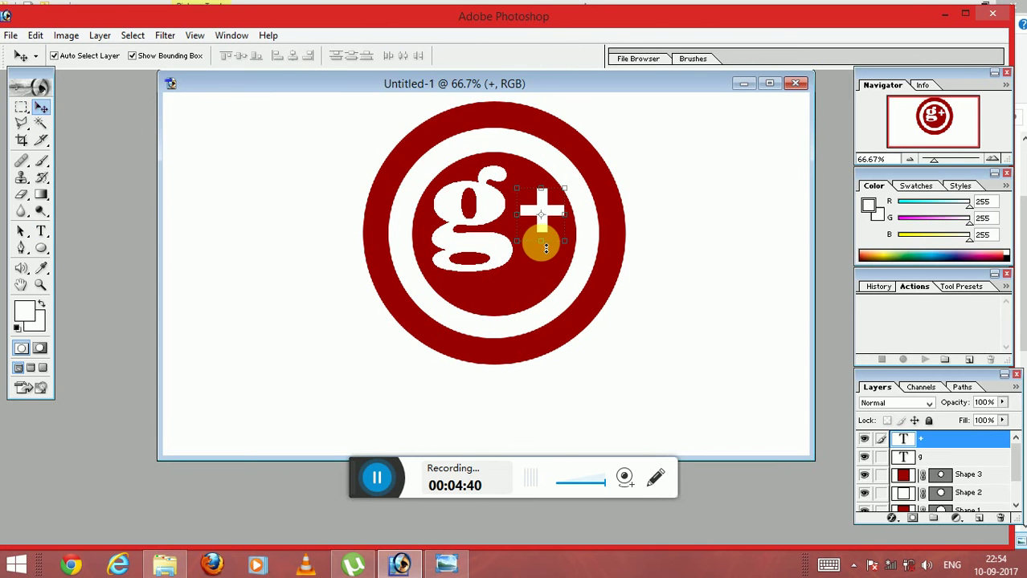
click(546, 250)
drag(546, 251, 535, 183)
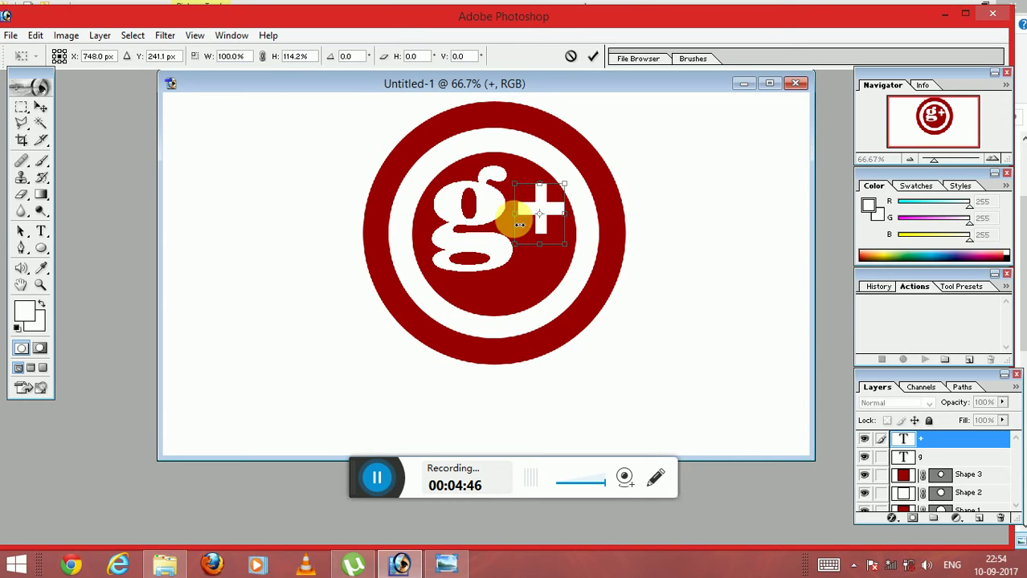
click(40, 231)
click(457, 228)
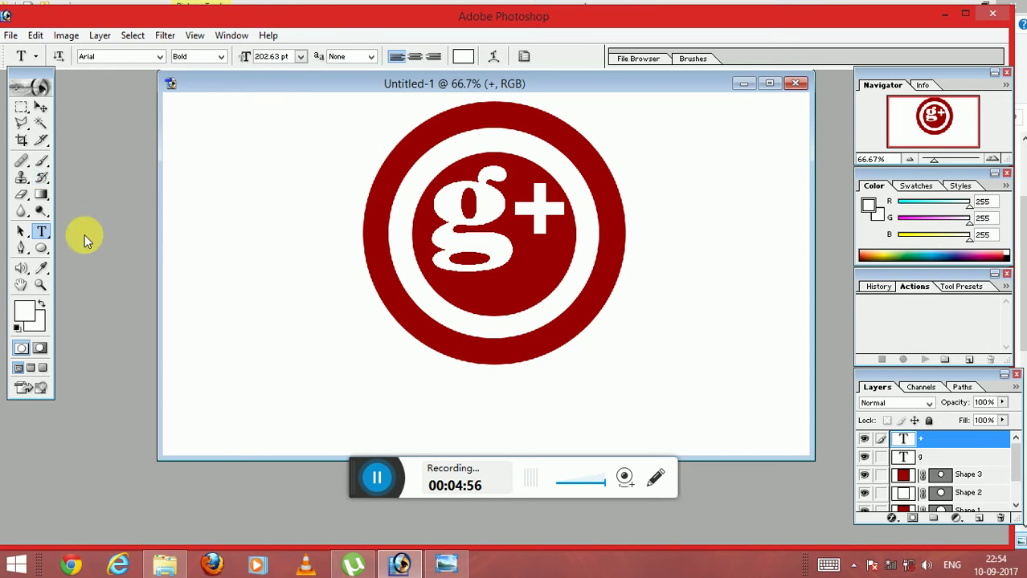
Scale the white Shape 2 ellipse outward to about 106.5% × 107.9% and apply it
click(41, 248)
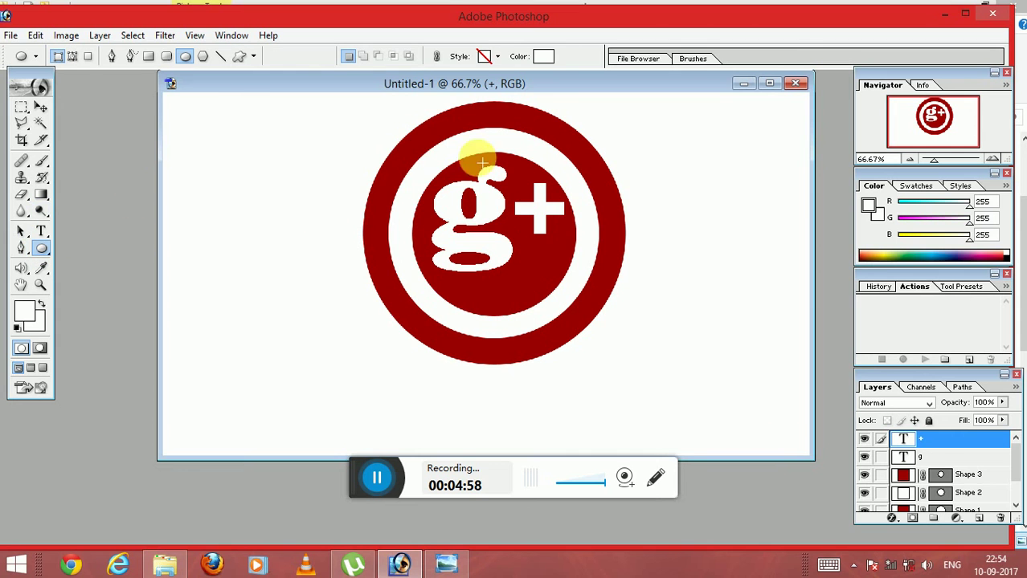
click(1016, 470)
click(964, 482)
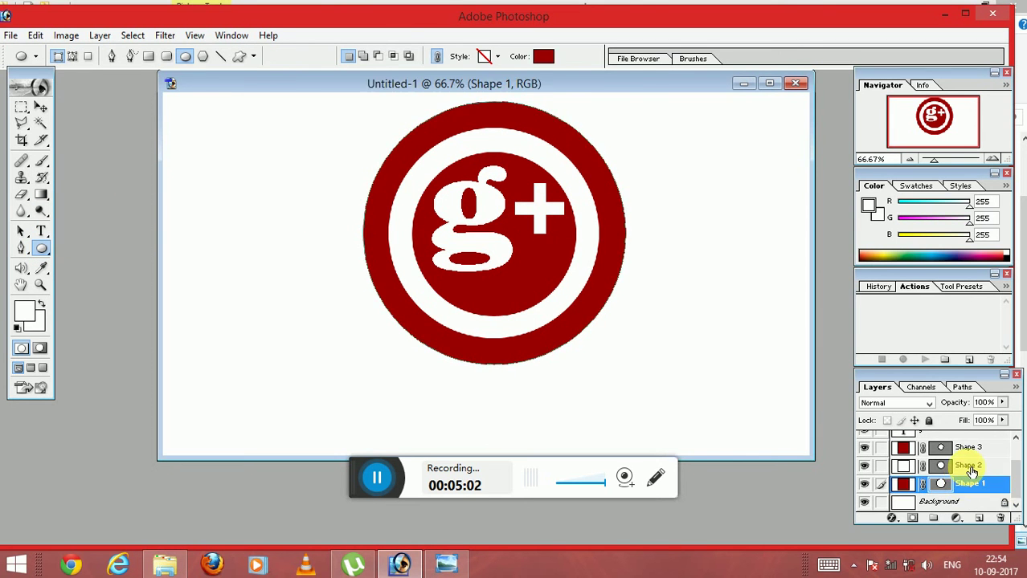
click(968, 467)
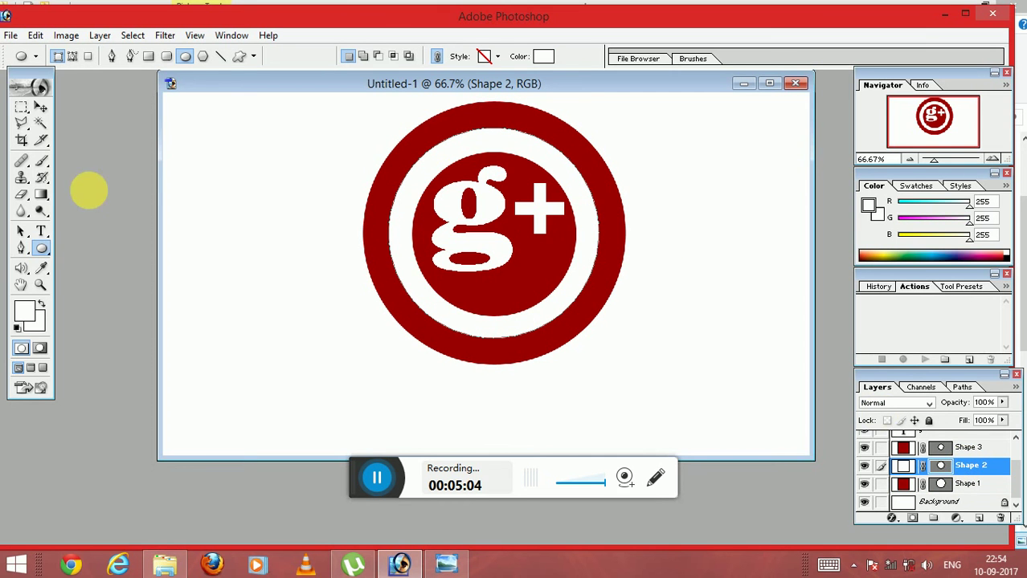
click(40, 111)
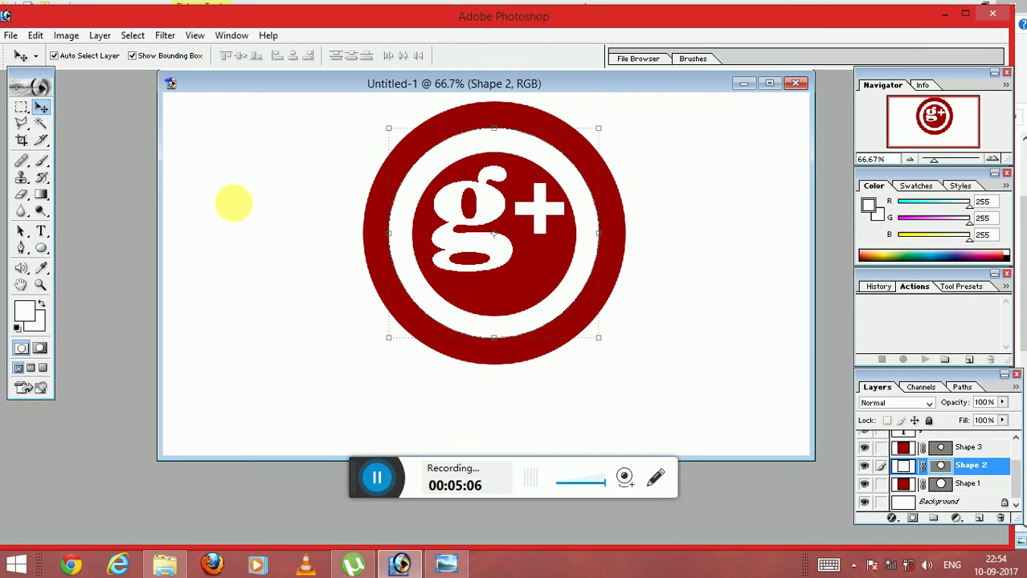
drag(394, 239, 387, 240)
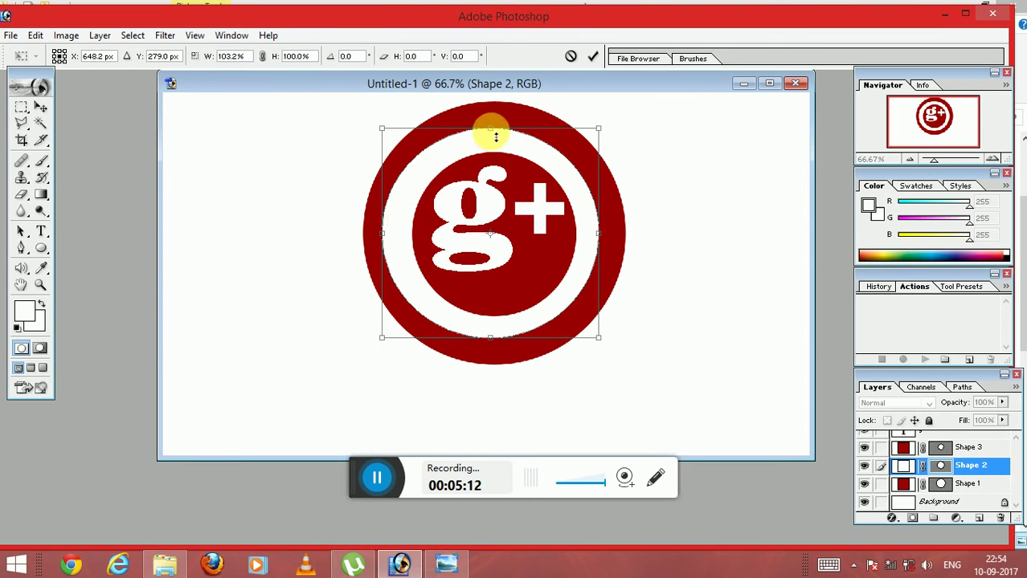
drag(496, 135, 497, 129)
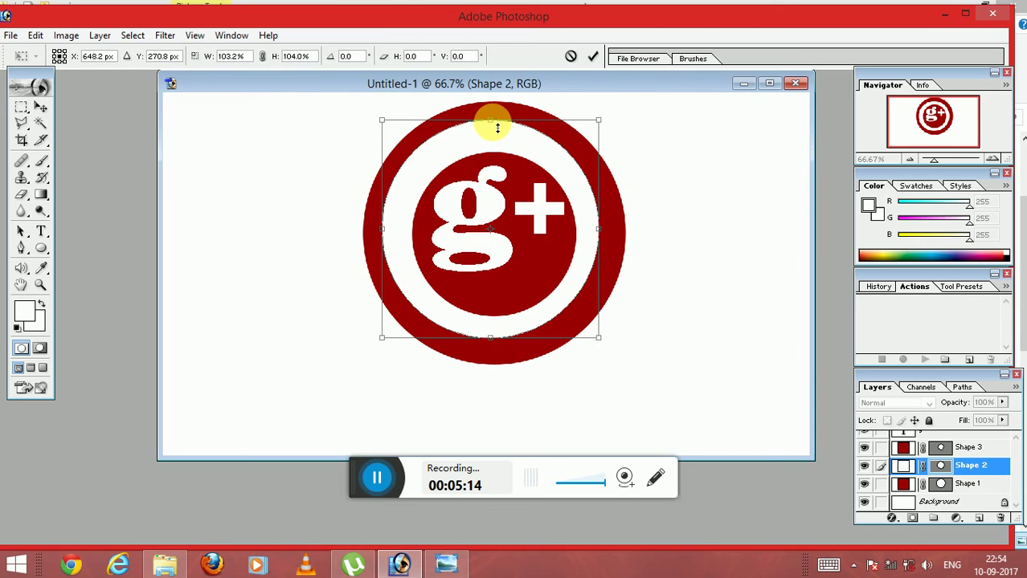
drag(602, 231, 610, 231)
mouse_move(501, 347)
mouse_down()
mouse_move(500, 359)
mouse_move(494, 347)
mouse_move(521, 346)
mouse_up()
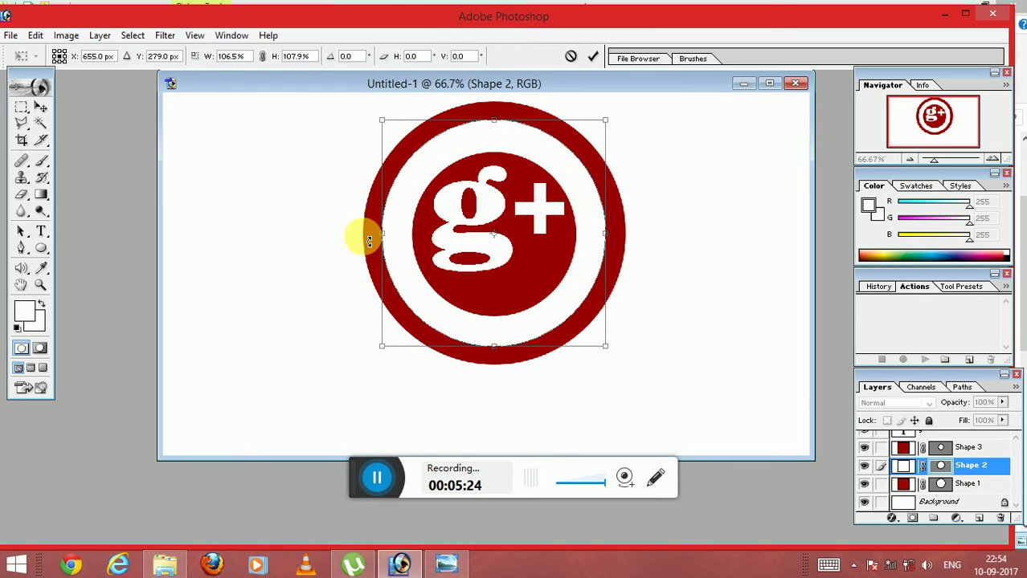
click(42, 248)
click(446, 227)
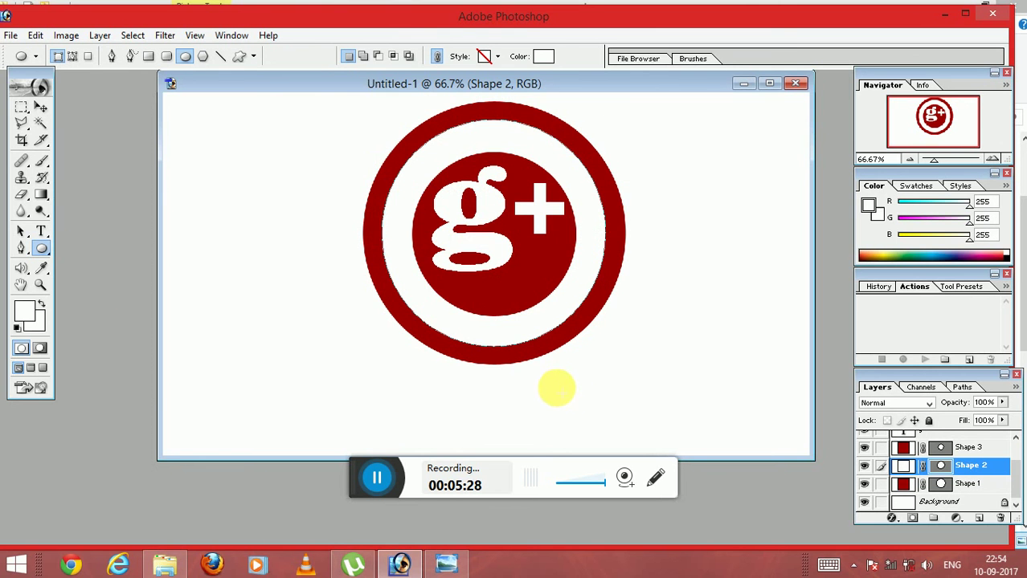